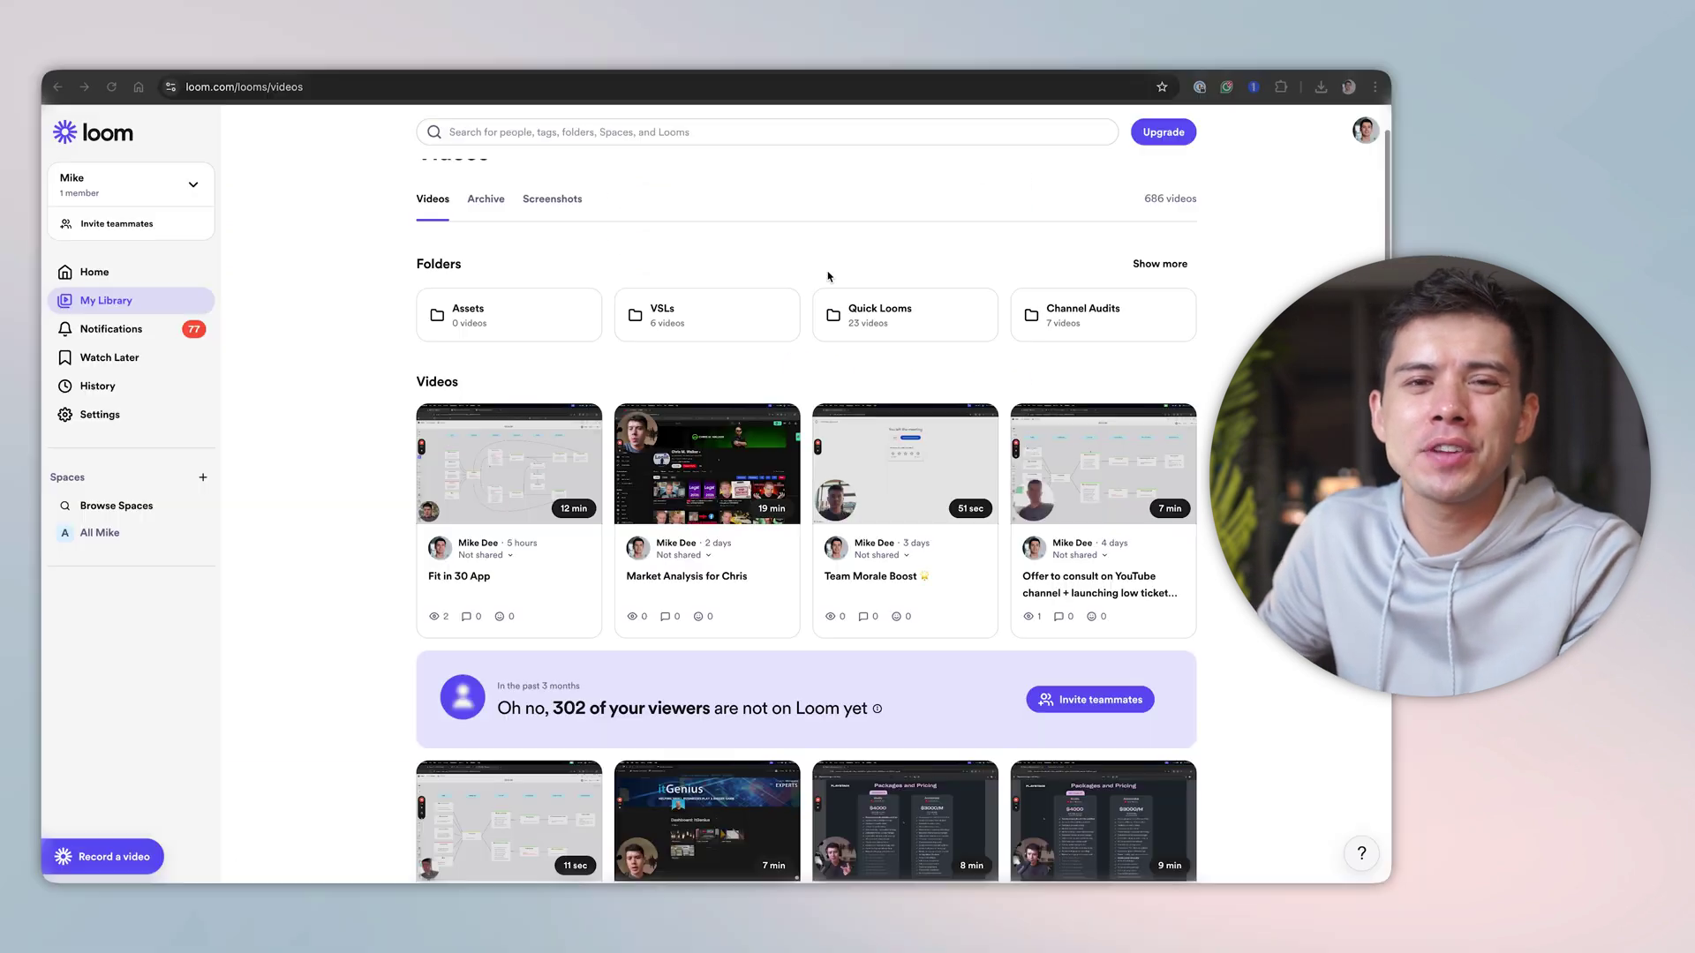
Step: Scroll through My Library, then switch windows to the 'Fit in 30 - MVP Business' Milanote board
{"action": "scroll", "coordinate": [806, 521], "scroll_direction": "down", "scroll_amount": 5}
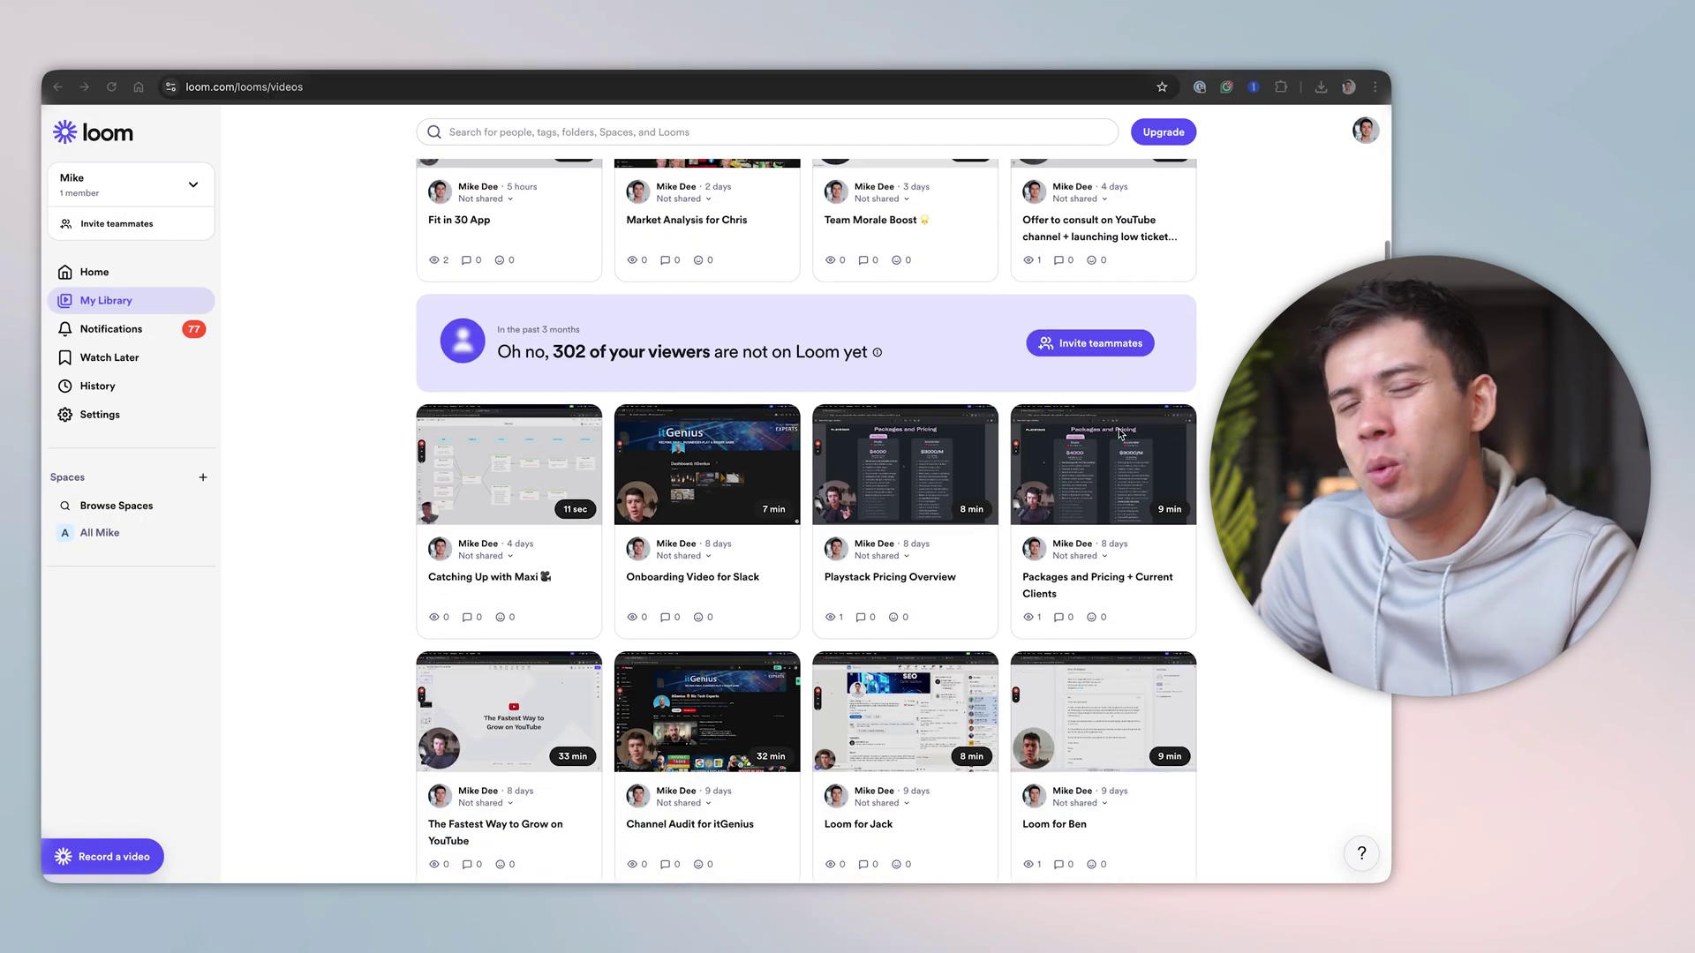
{"action": "scroll", "coordinate": [806, 521], "scroll_direction": "down", "scroll_amount": 9}
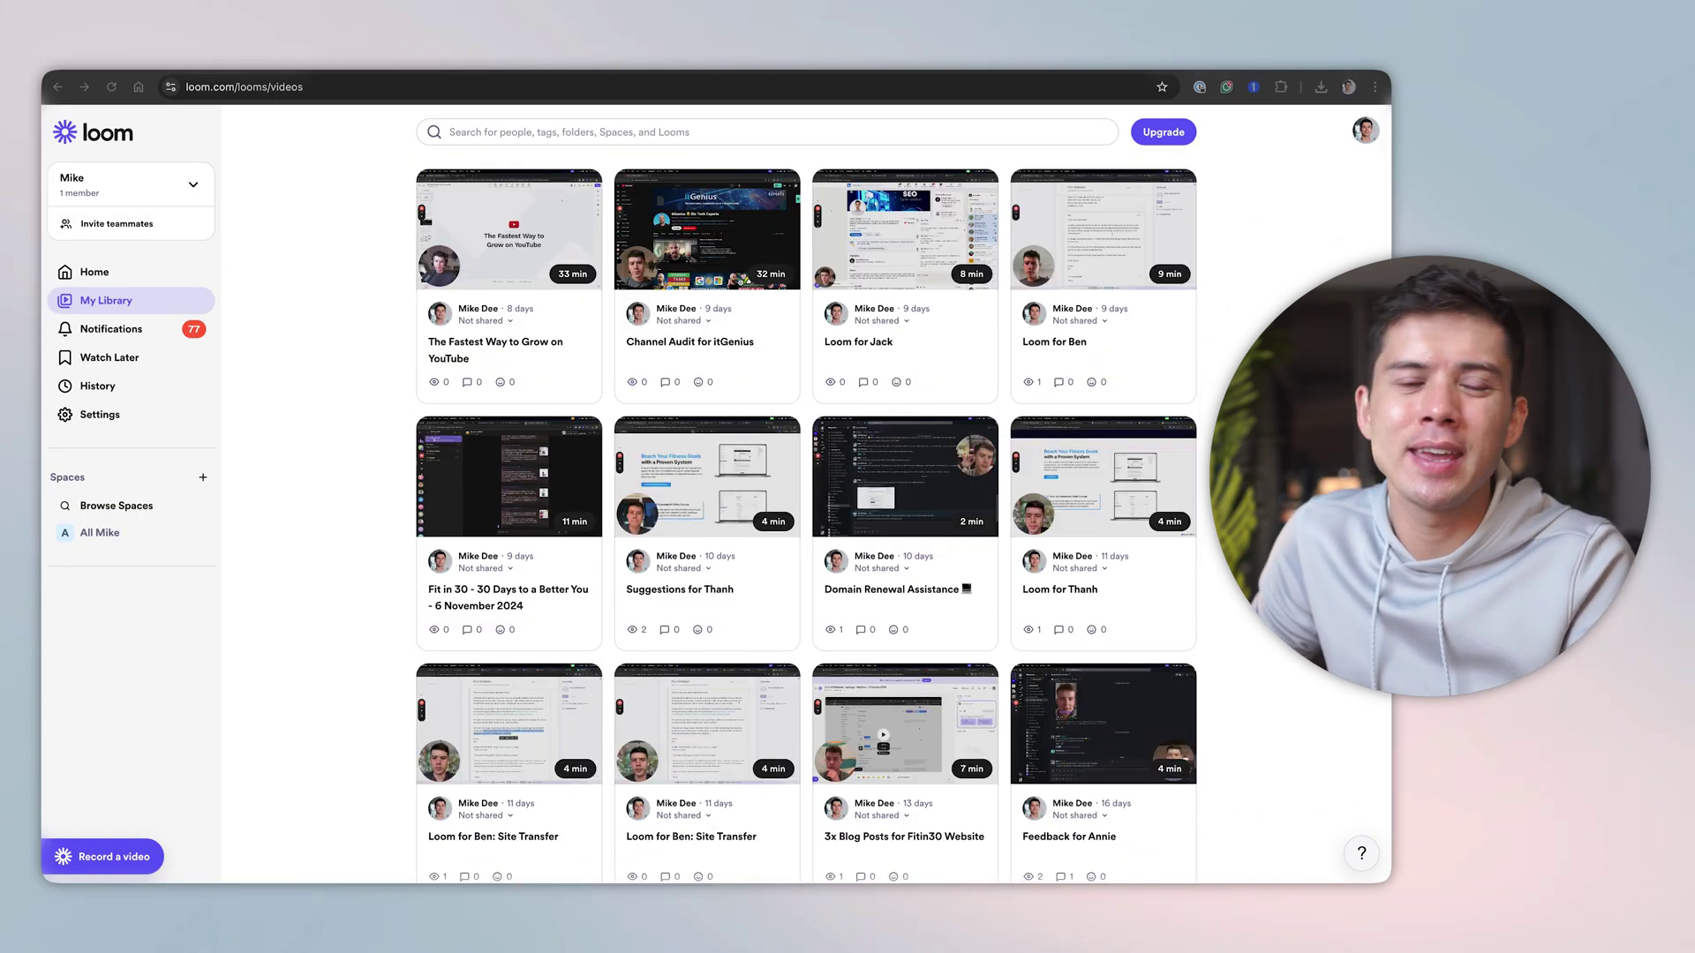
{"action": "scroll", "coordinate": [806, 521], "scroll_direction": "down", "scroll_amount": 7}
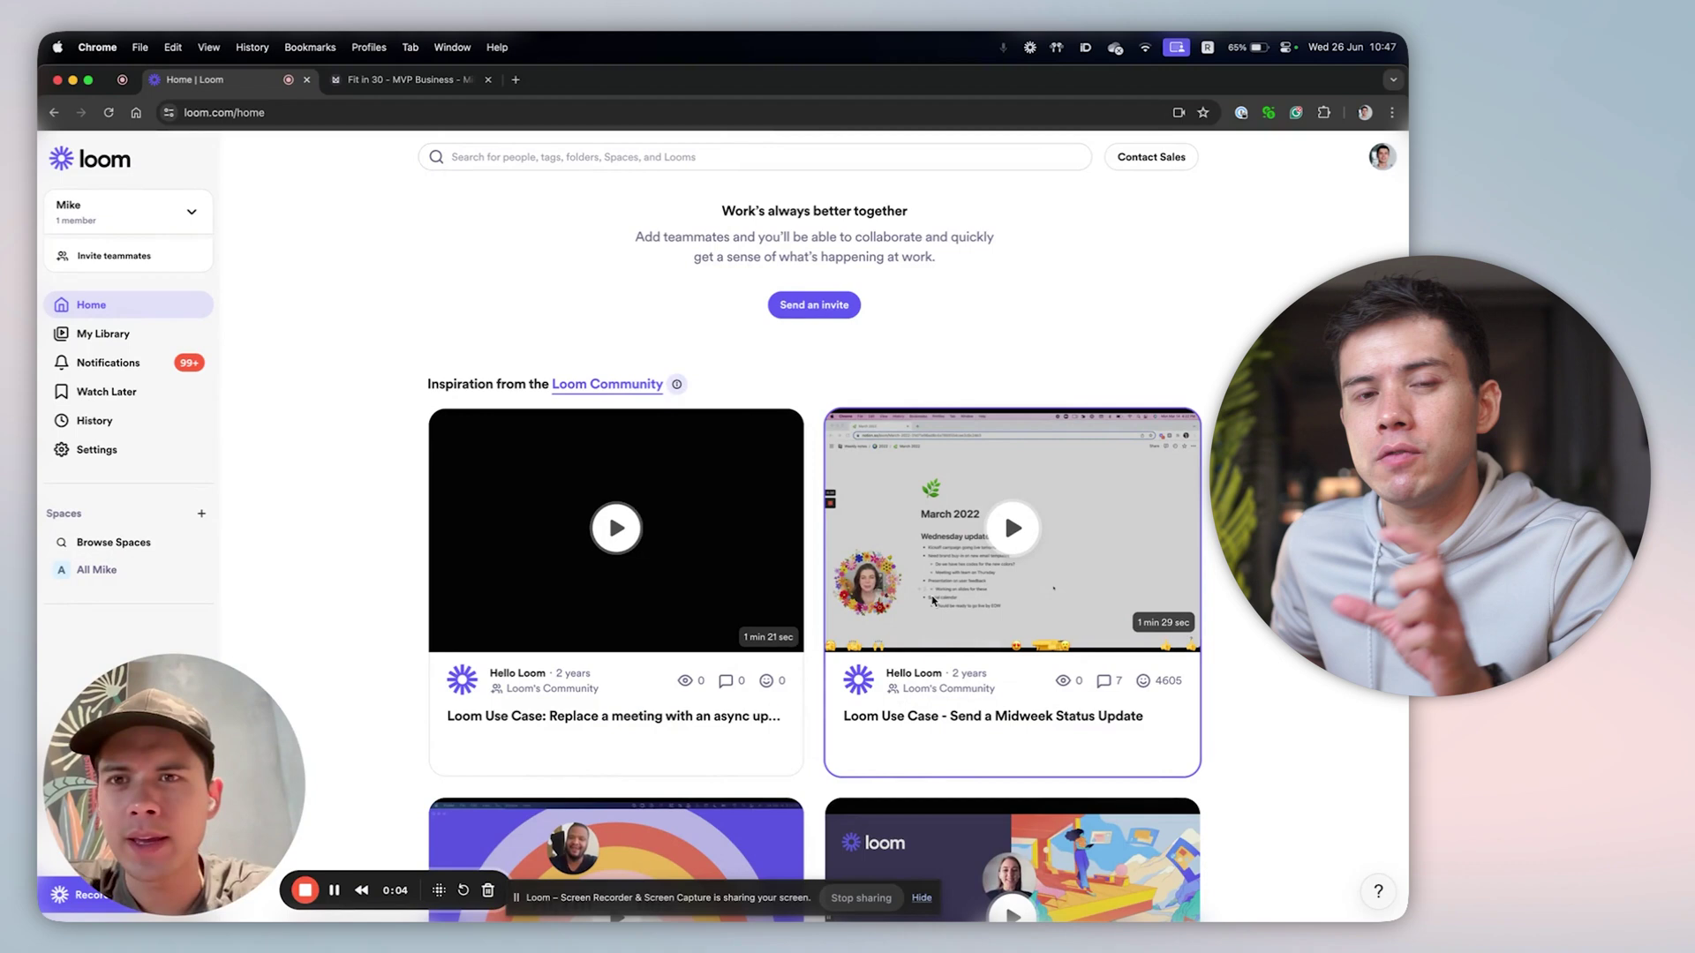
{"action": "key", "text": "alt+Tab"}
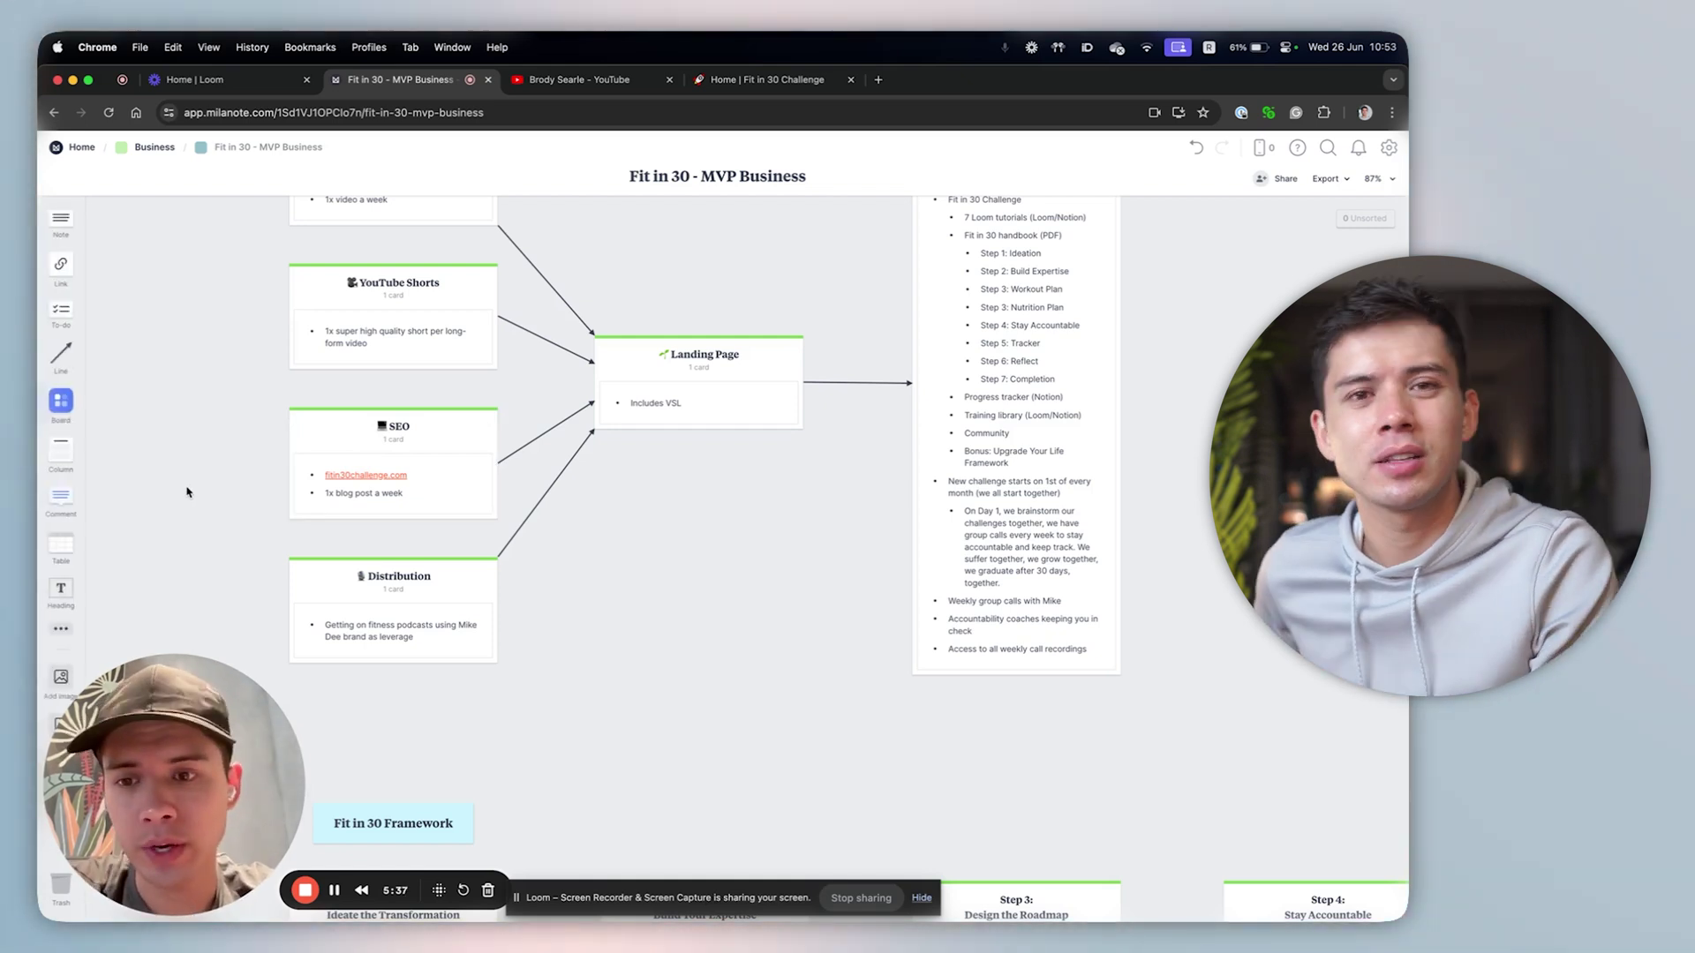
Step: Set the Loom video's playback speed to 2x and start playing it
{"action": "scroll", "coordinate": [235, 607], "scroll_direction": "down", "scroll_amount": 2}
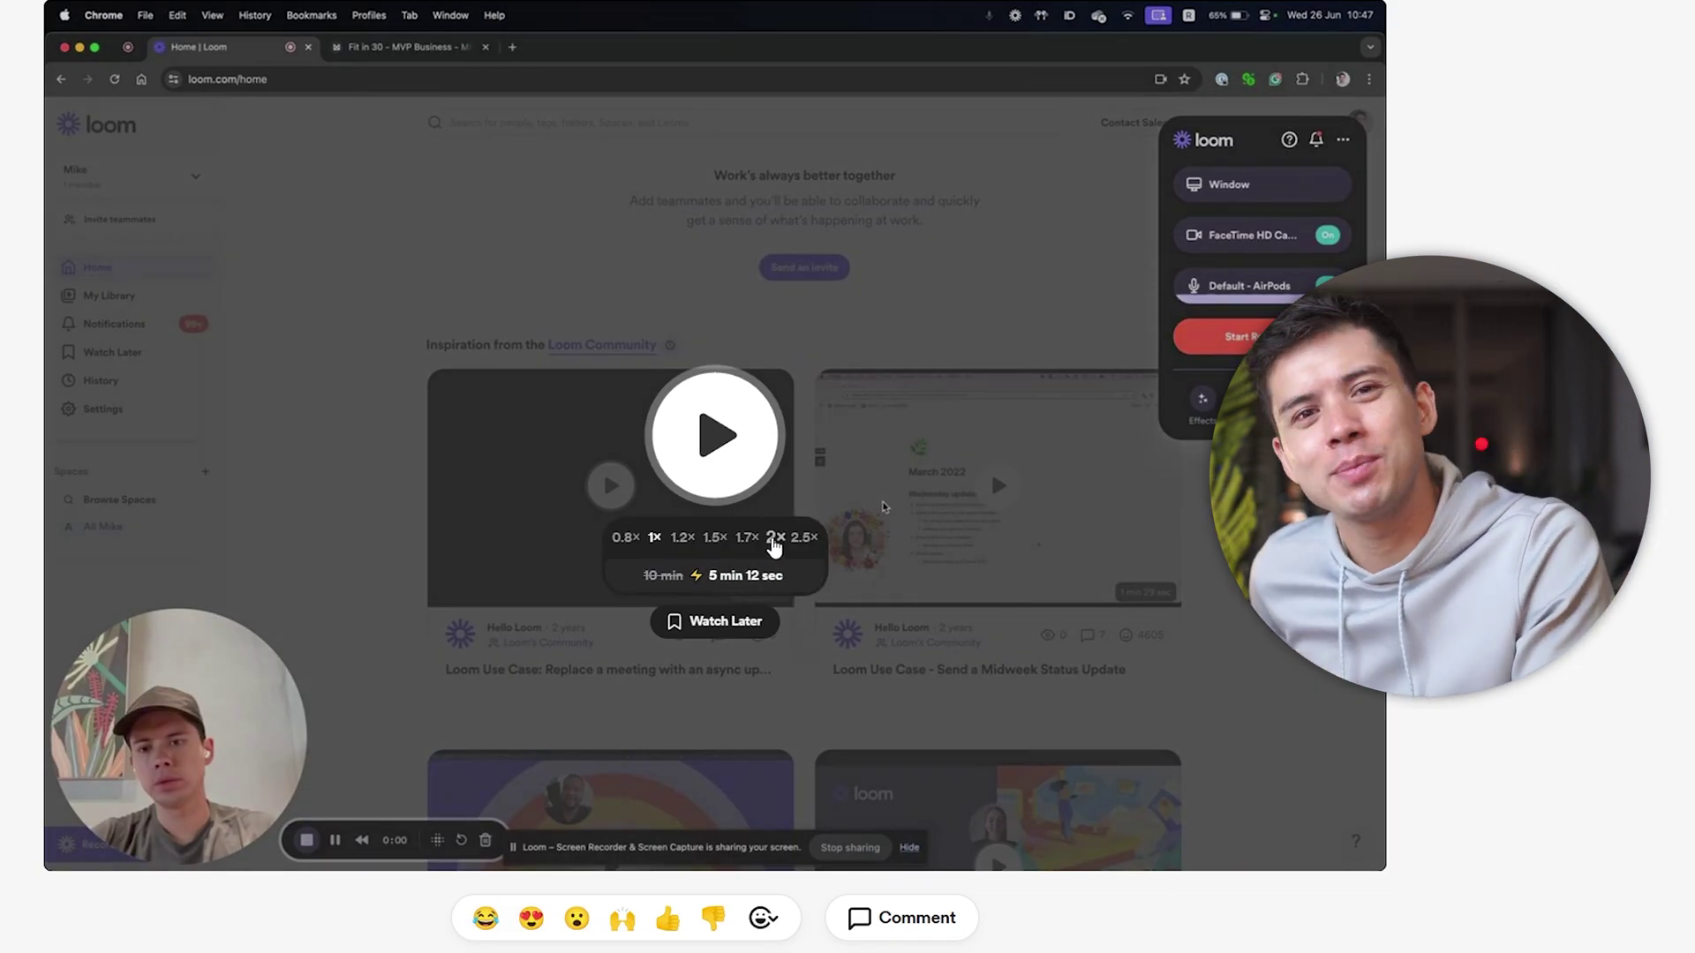
{"action": "left_click", "coordinate": [774, 540]}
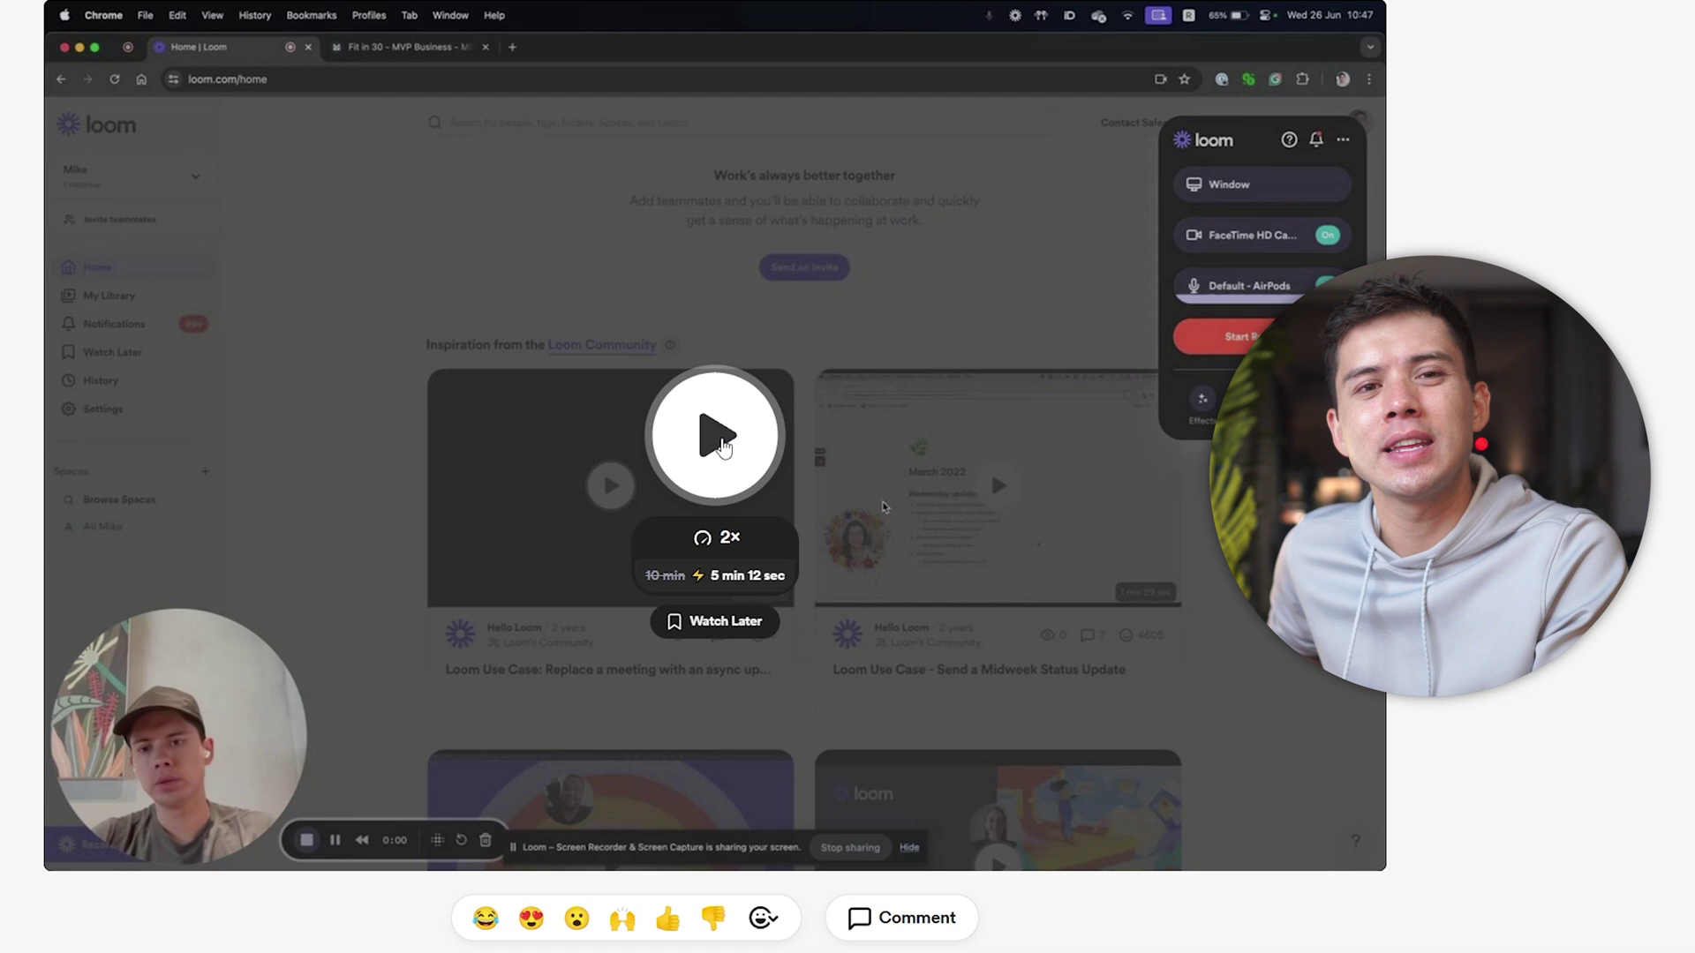
{"action": "left_click", "coordinate": [717, 436]}
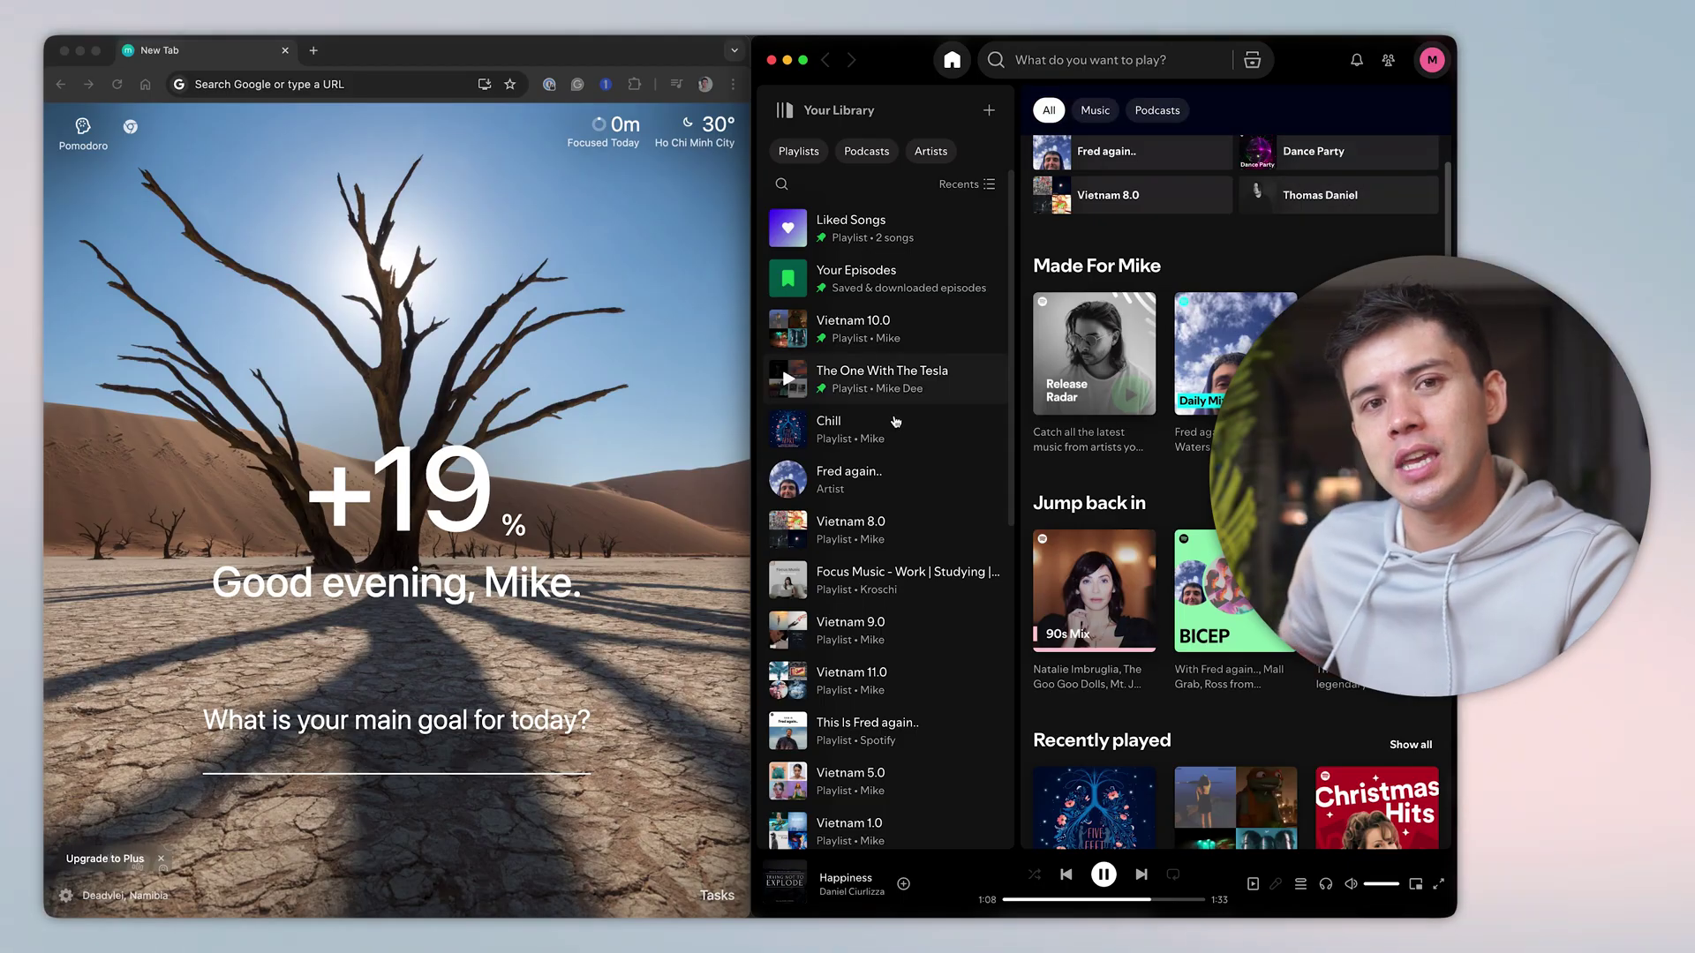
Step: Google 'being productive' in Chrome, then add the DCBKK bullet 'A business partner' to the notes
{"action": "left_click", "coordinate": [333, 83]}
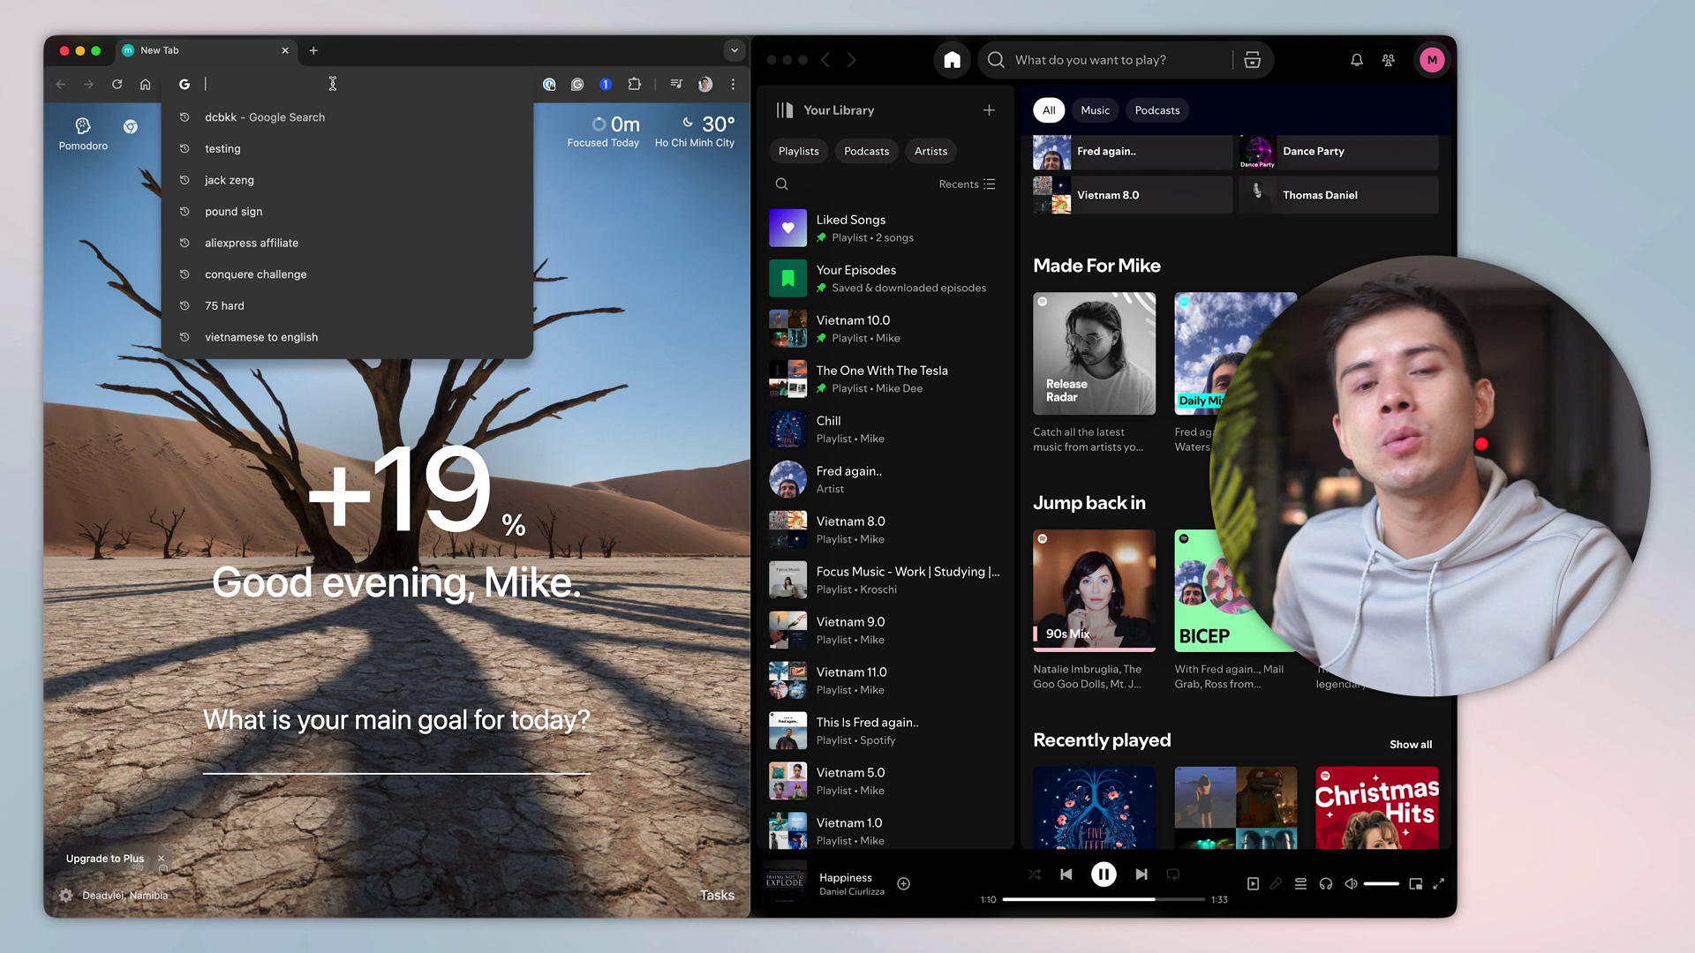
{"action": "type", "text": "being productive"}
{"action": "key", "text": "Return"}
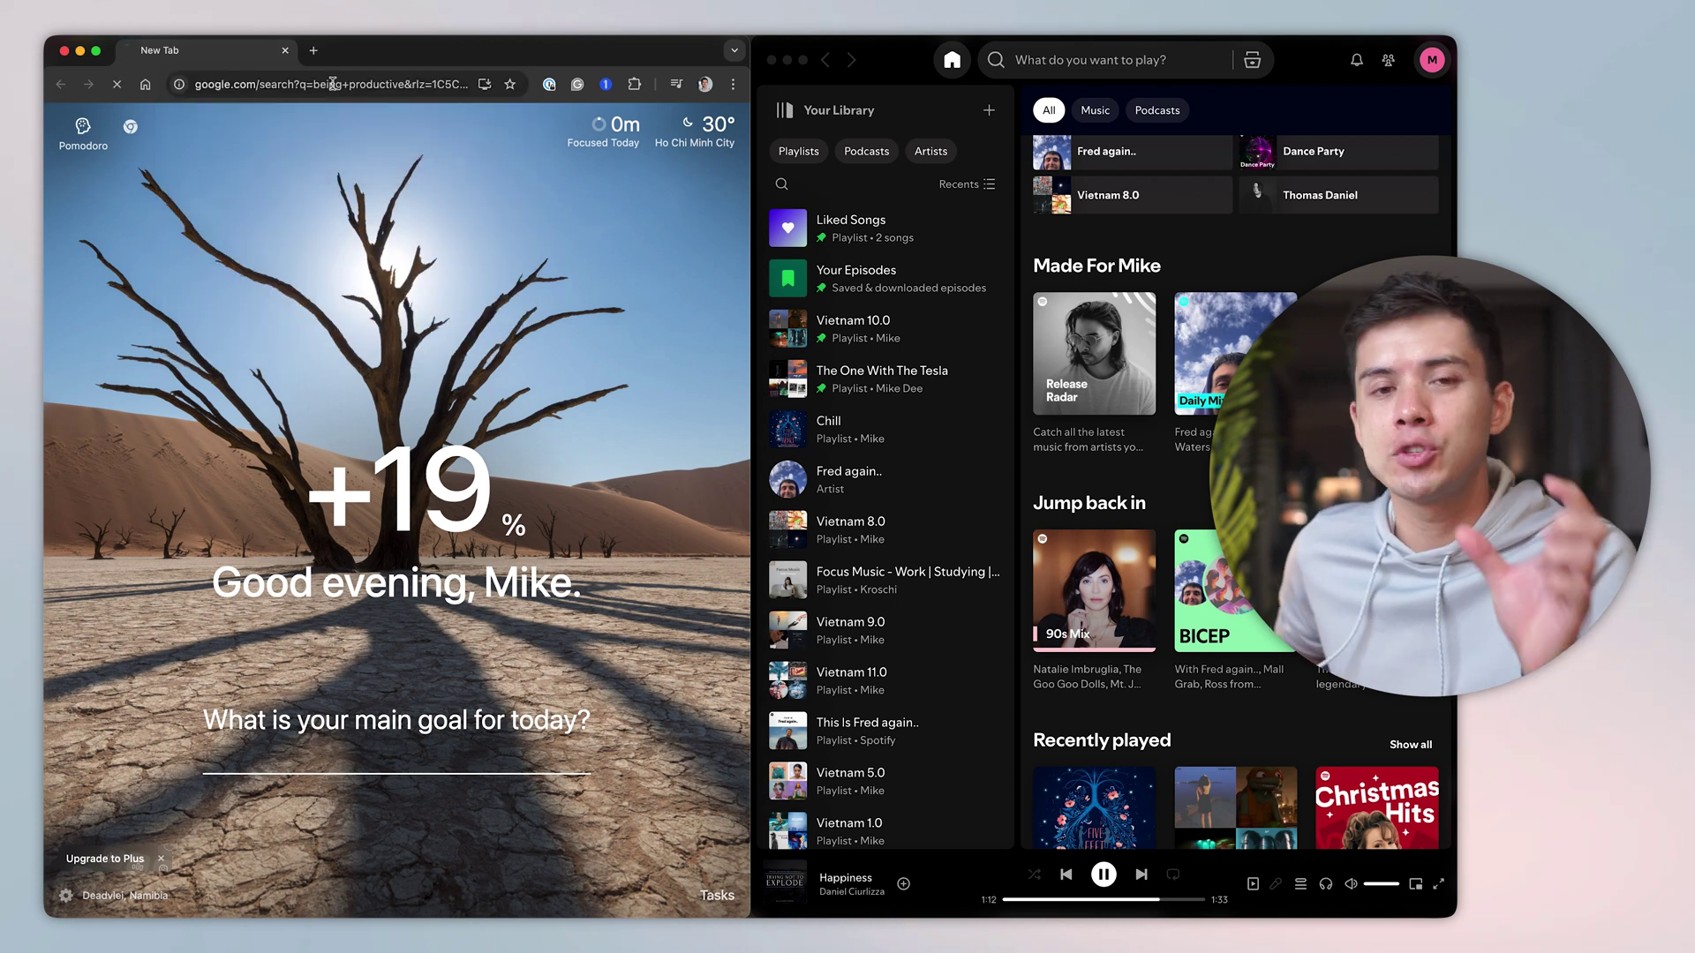
{"action": "scroll", "coordinate": [456, 399], "scroll_direction": "down", "scroll_amount": 2}
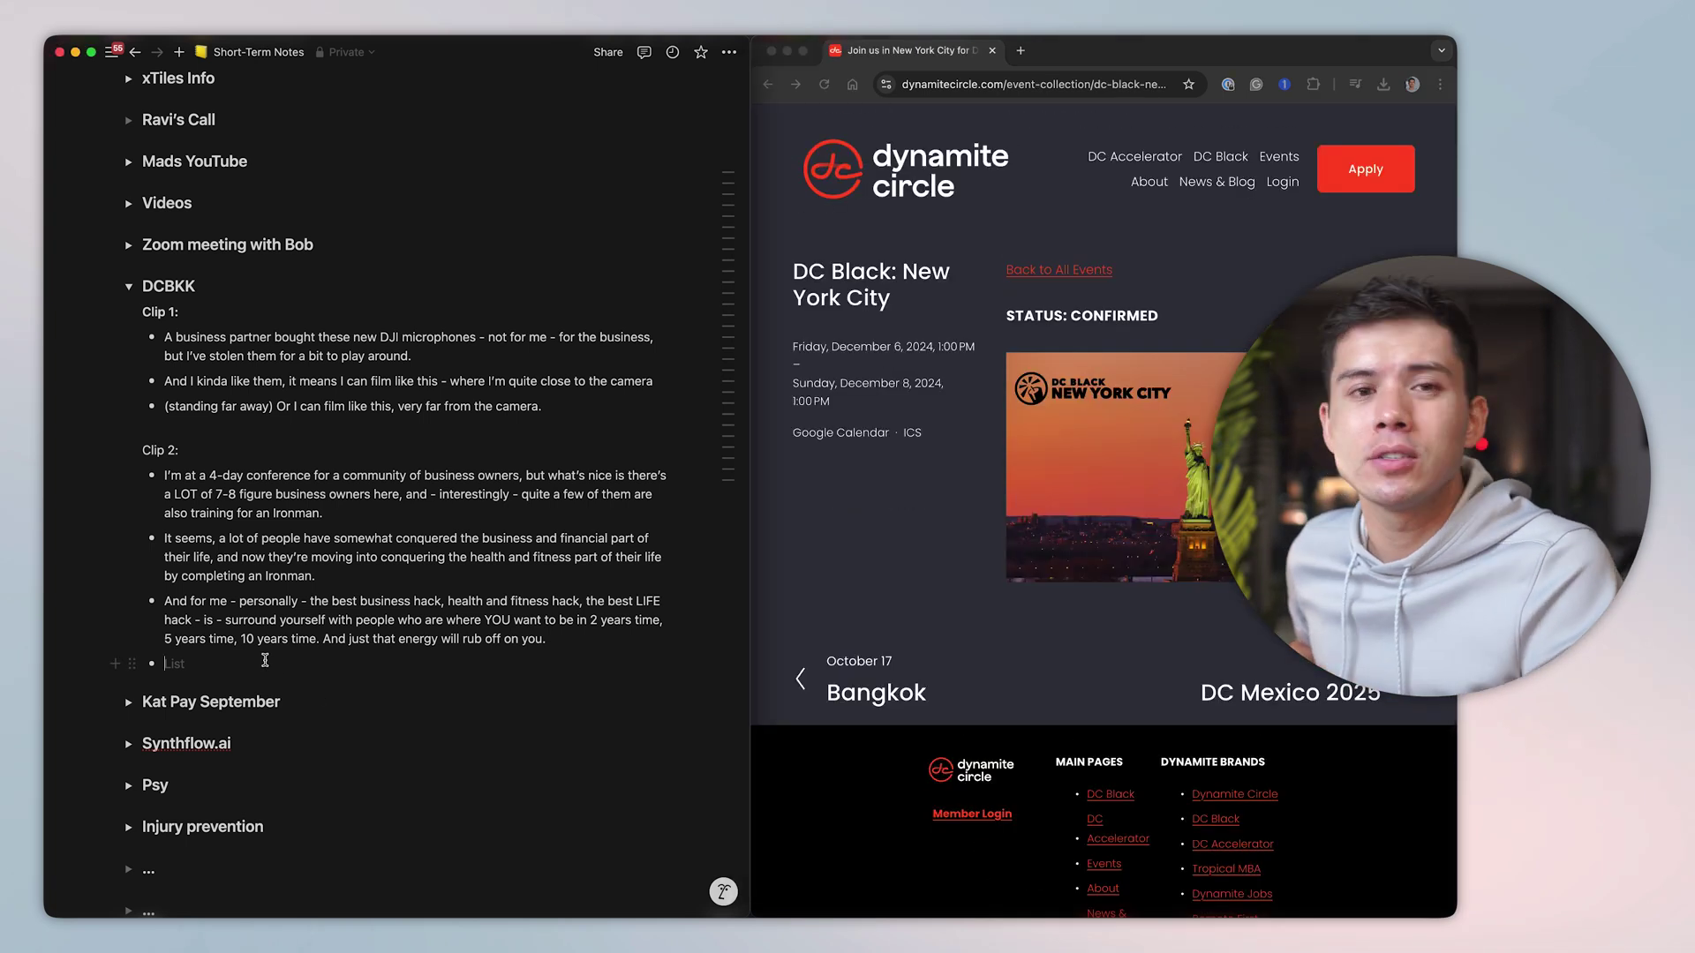
{"action": "type", "text": "ess partner bou"}
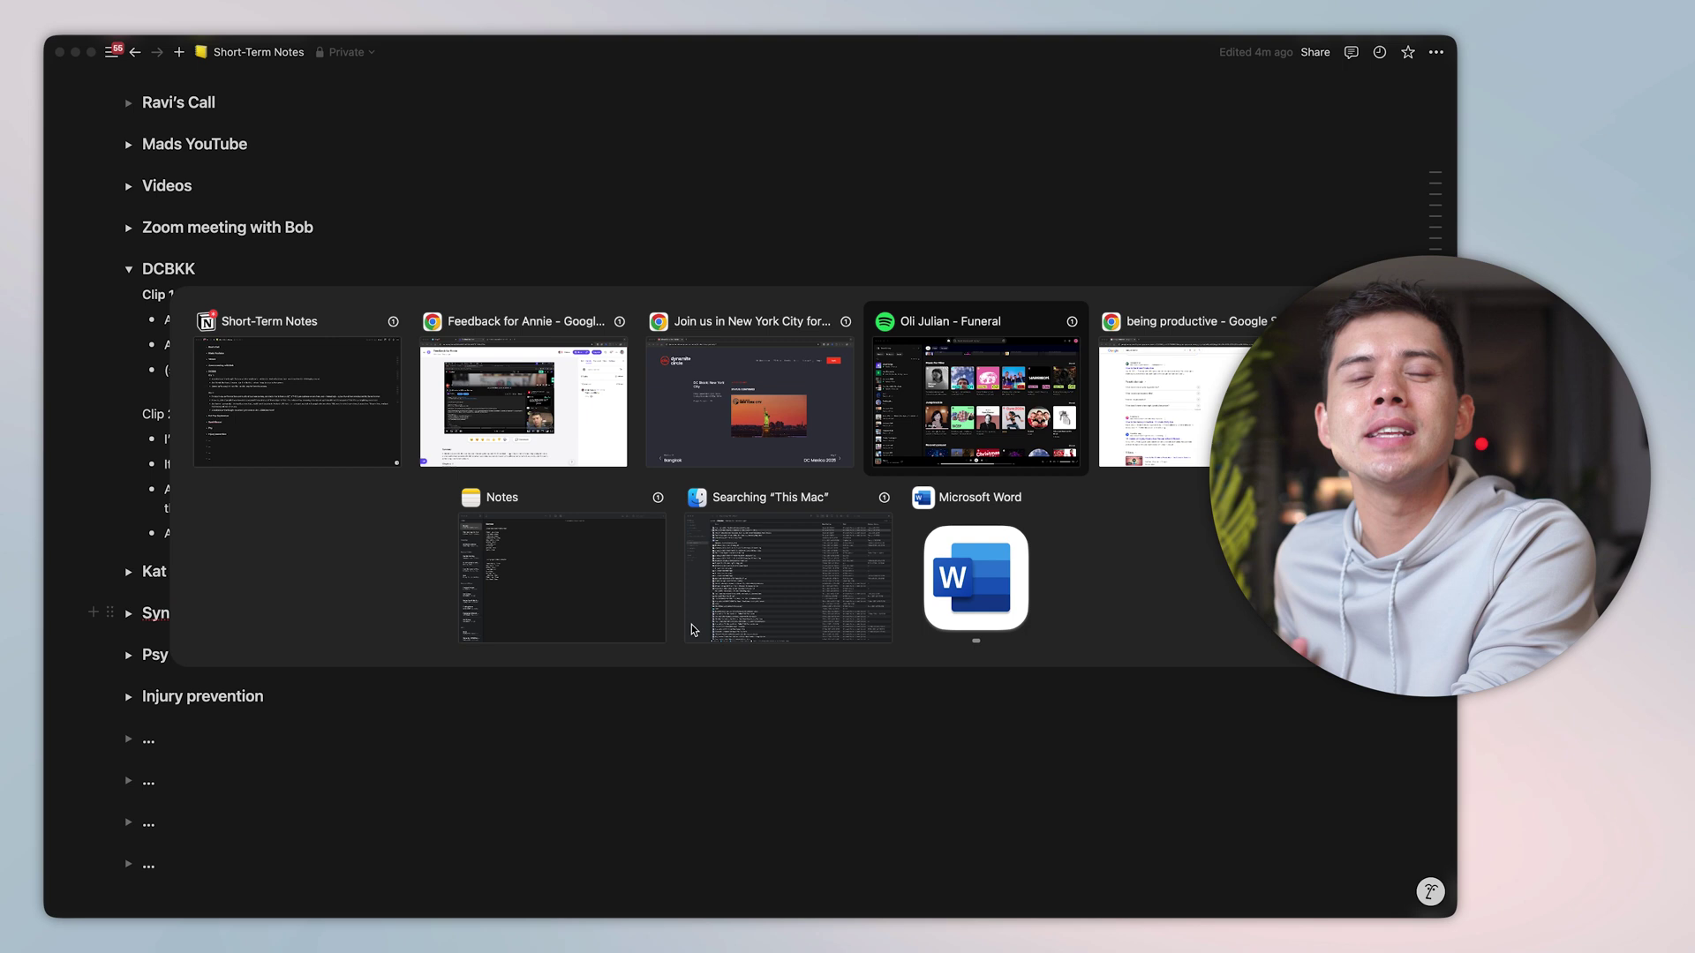
Step: Use AltTab to visit the Dynamite Circle event page, then return to the 'being productive' results
{"action": "key", "text": "alt+Tab"}
{"action": "key", "text": "alt+Tab"}
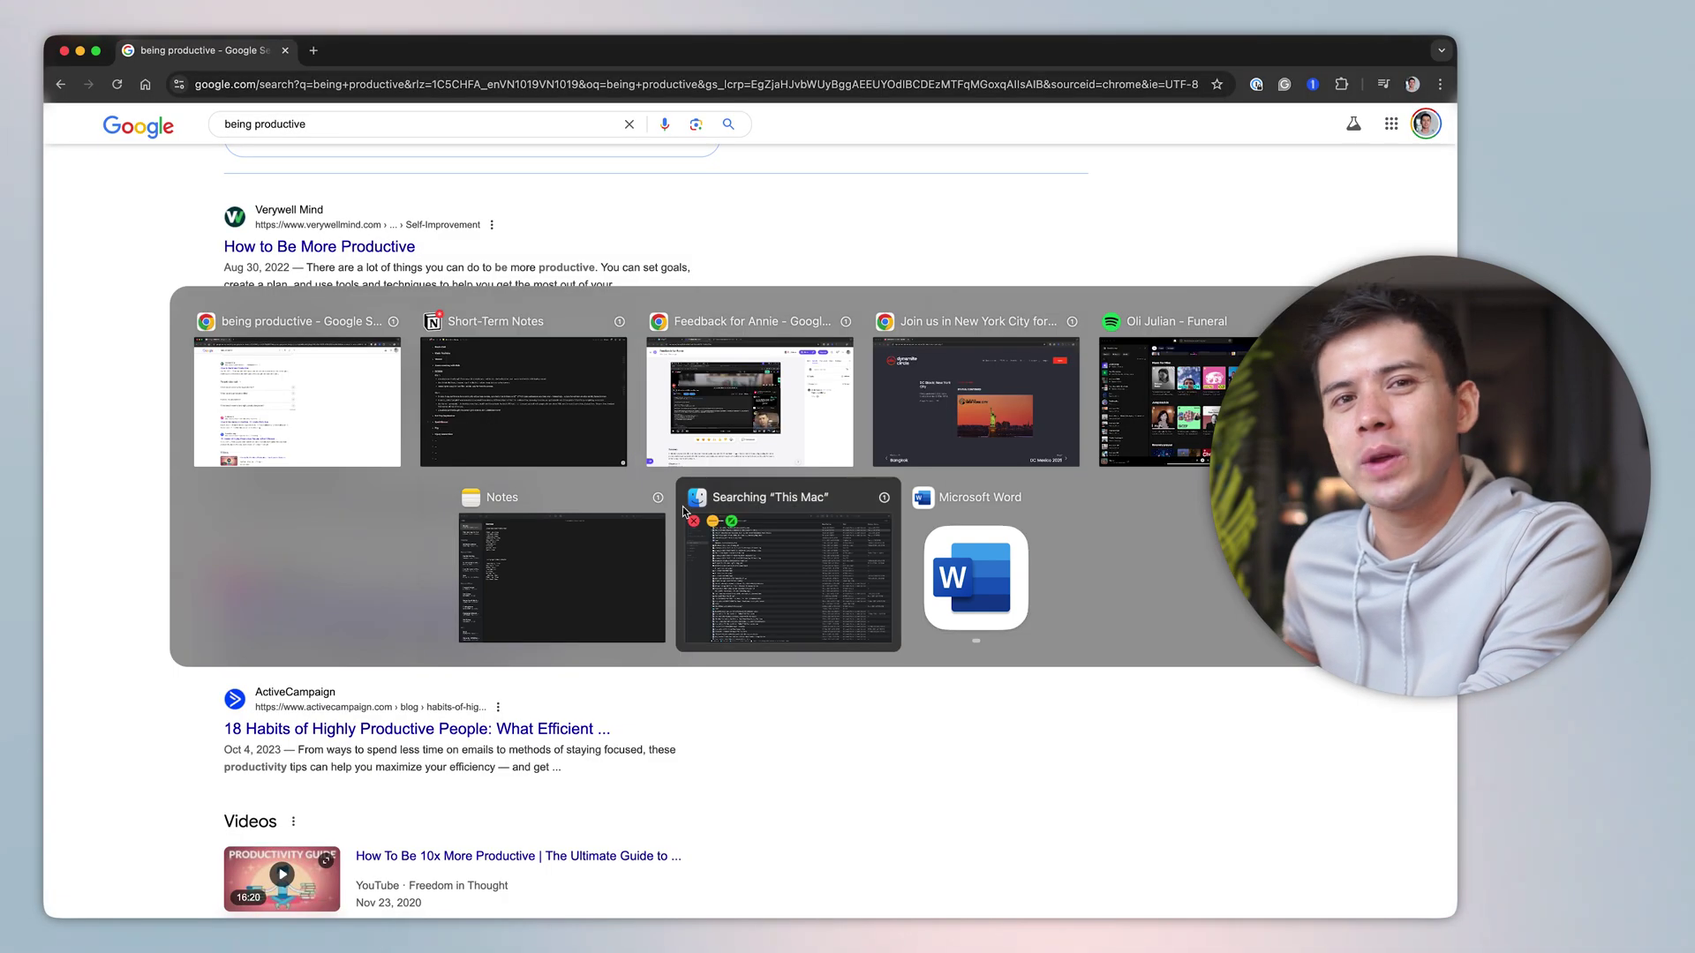
{"action": "left_click", "coordinate": [947, 393]}
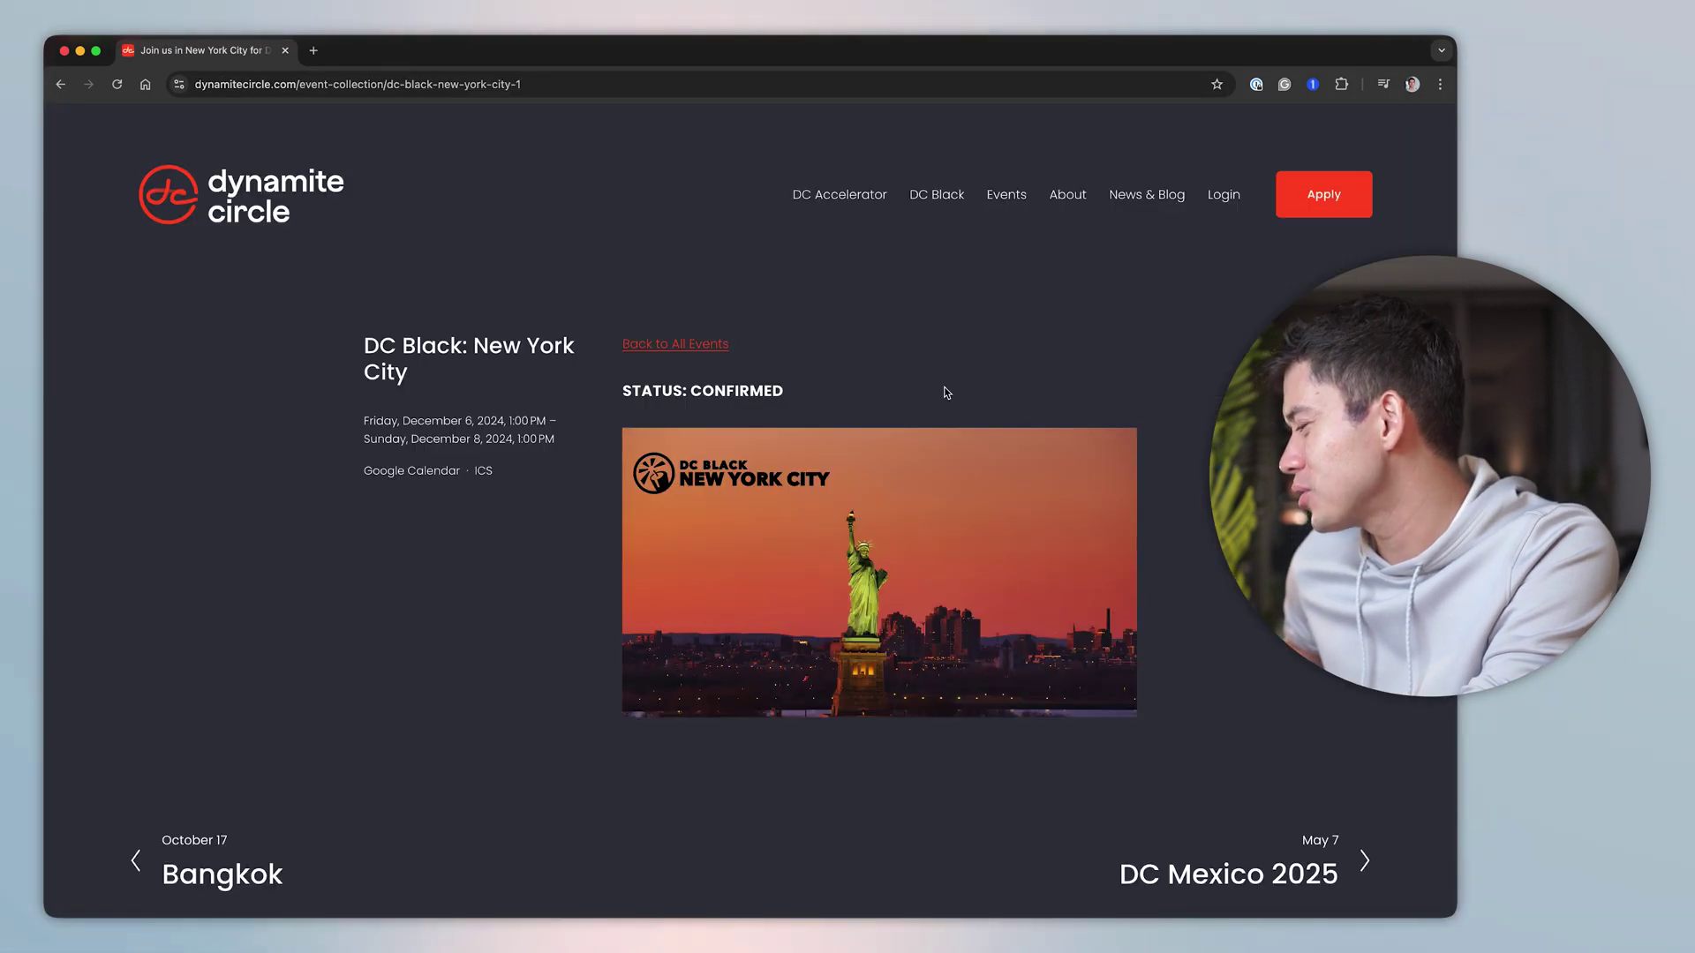
{"action": "key", "text": "alt+Tab"}
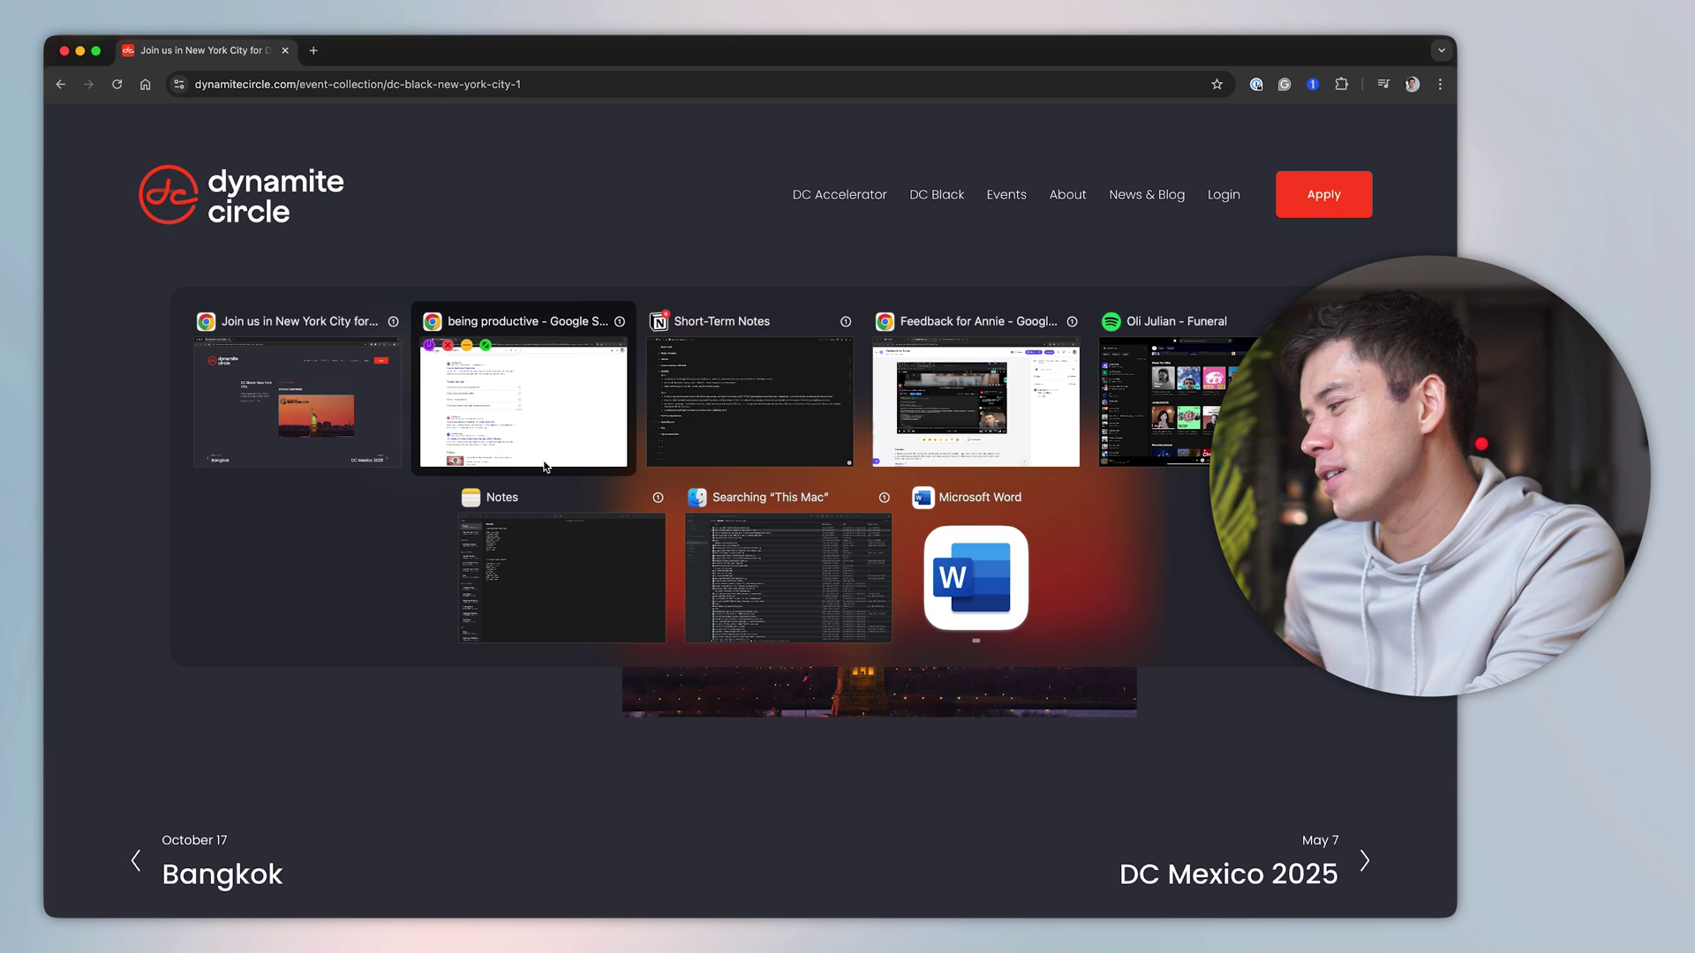
{"action": "left_click", "coordinate": [450, 424]}
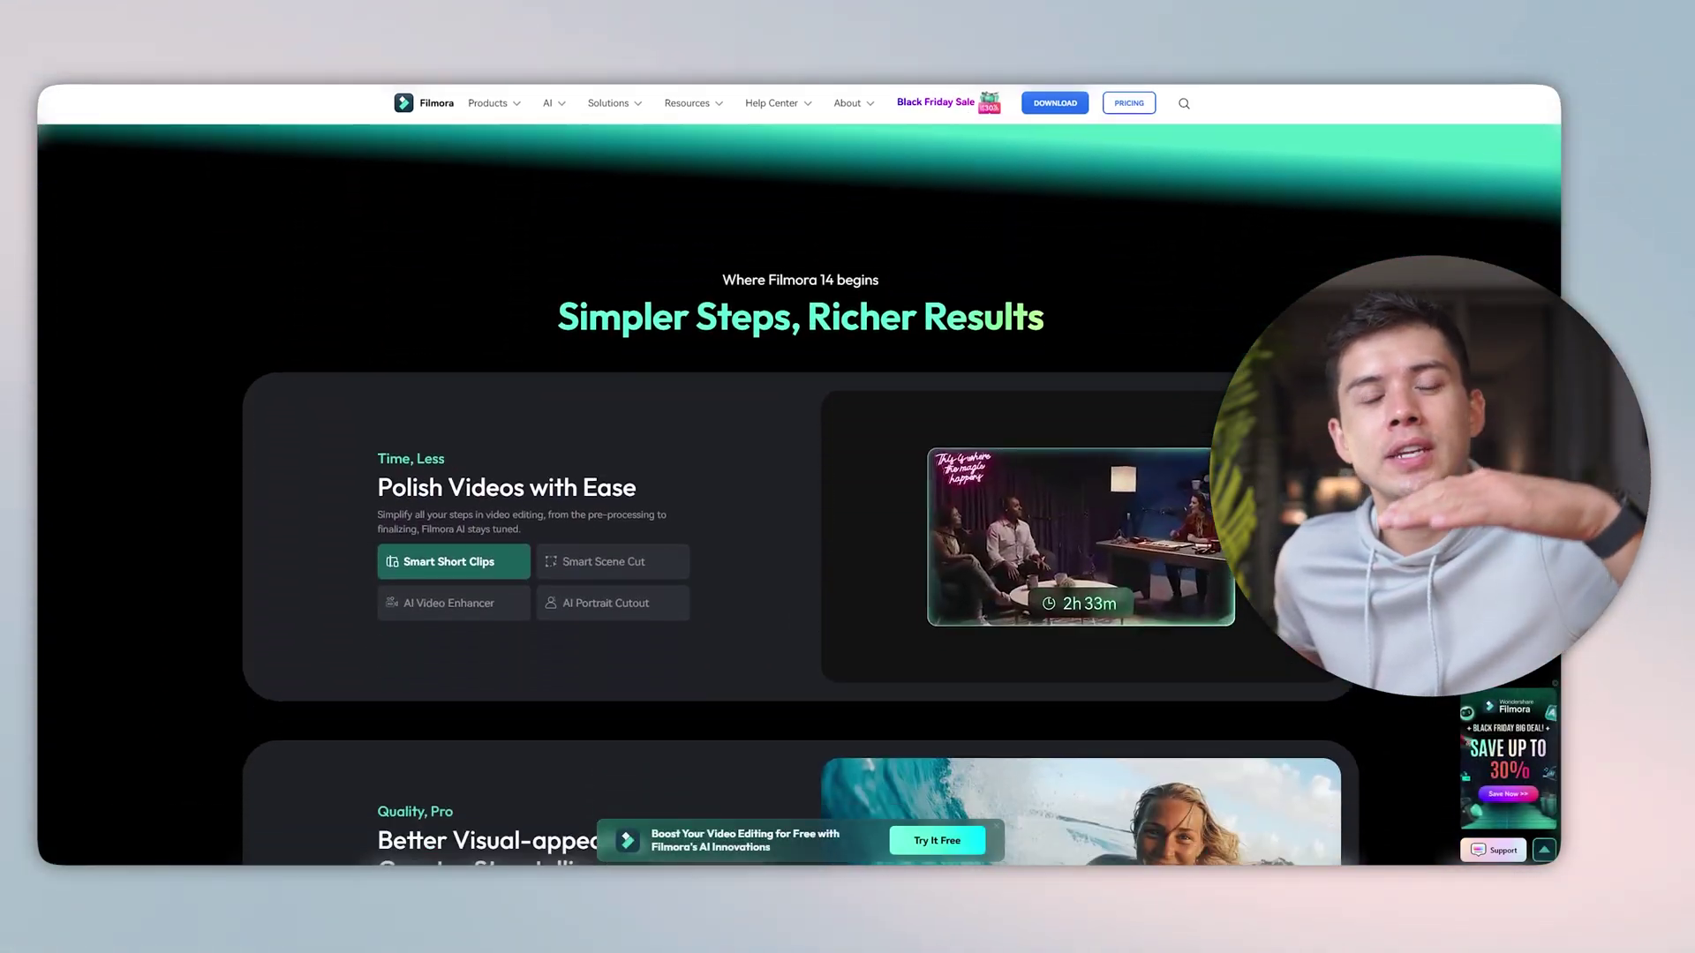
Step: Scroll the Filmora 14 homepage past the feature cards to 'Various Styles, Countless Assets'
{"action": "scroll", "coordinate": [799, 529], "scroll_direction": "down", "scroll_amount": 8}
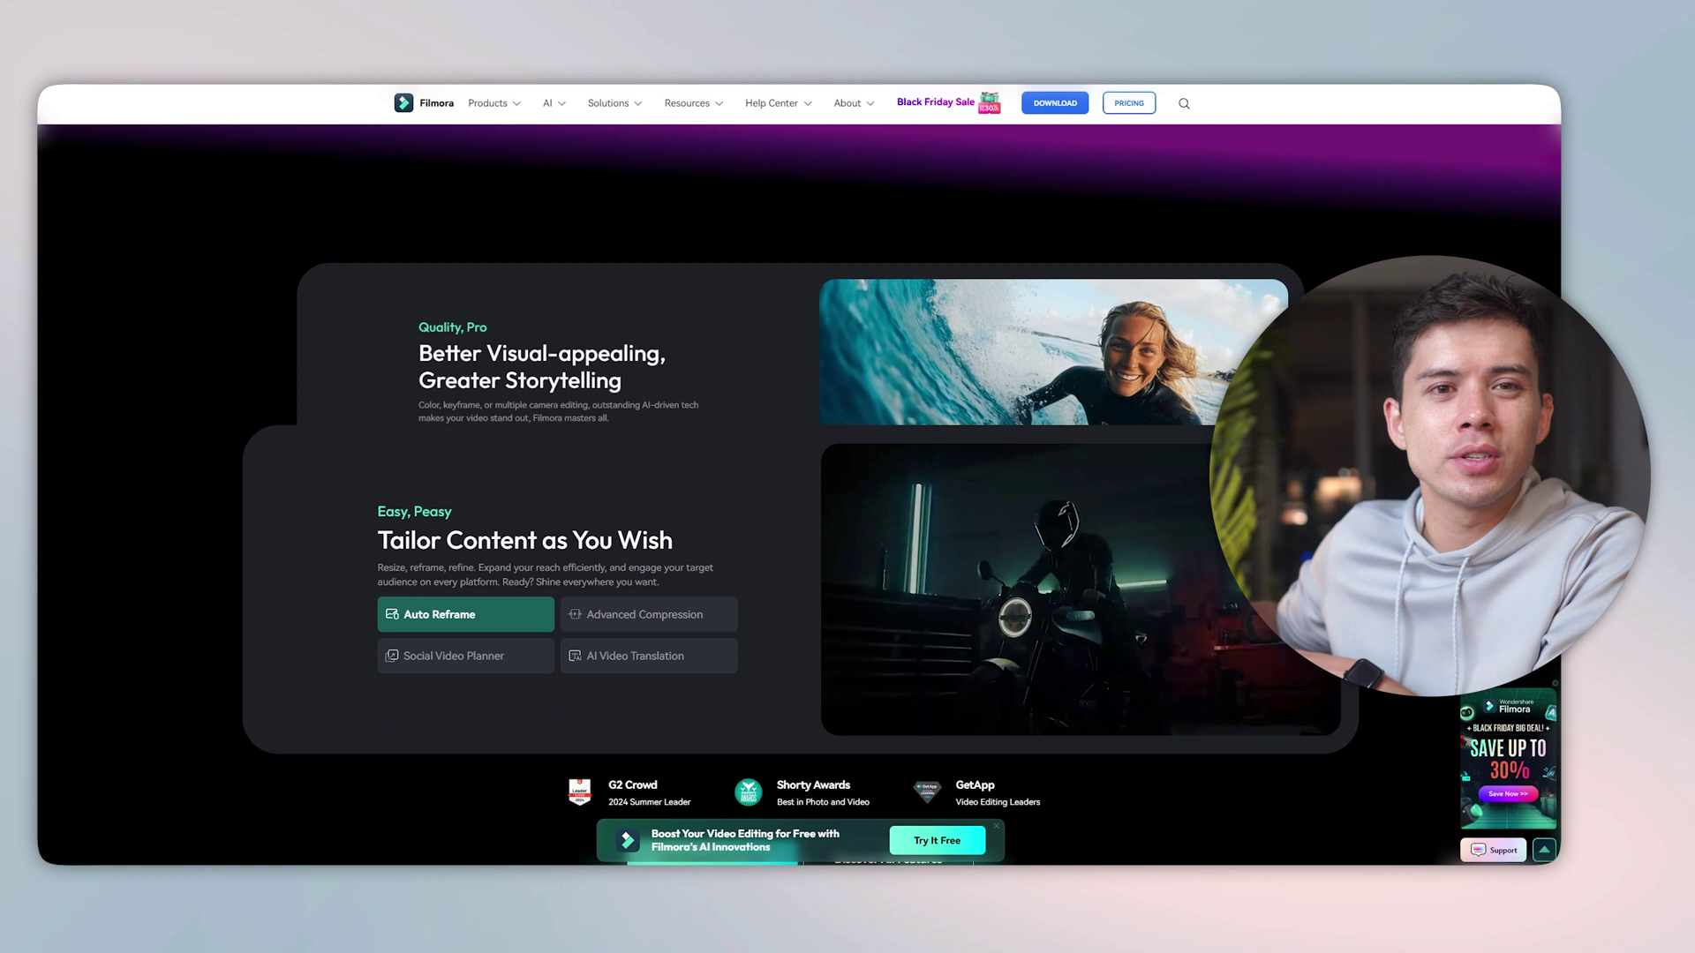
{"action": "scroll", "coordinate": [799, 529], "scroll_direction": "down", "scroll_amount": 9}
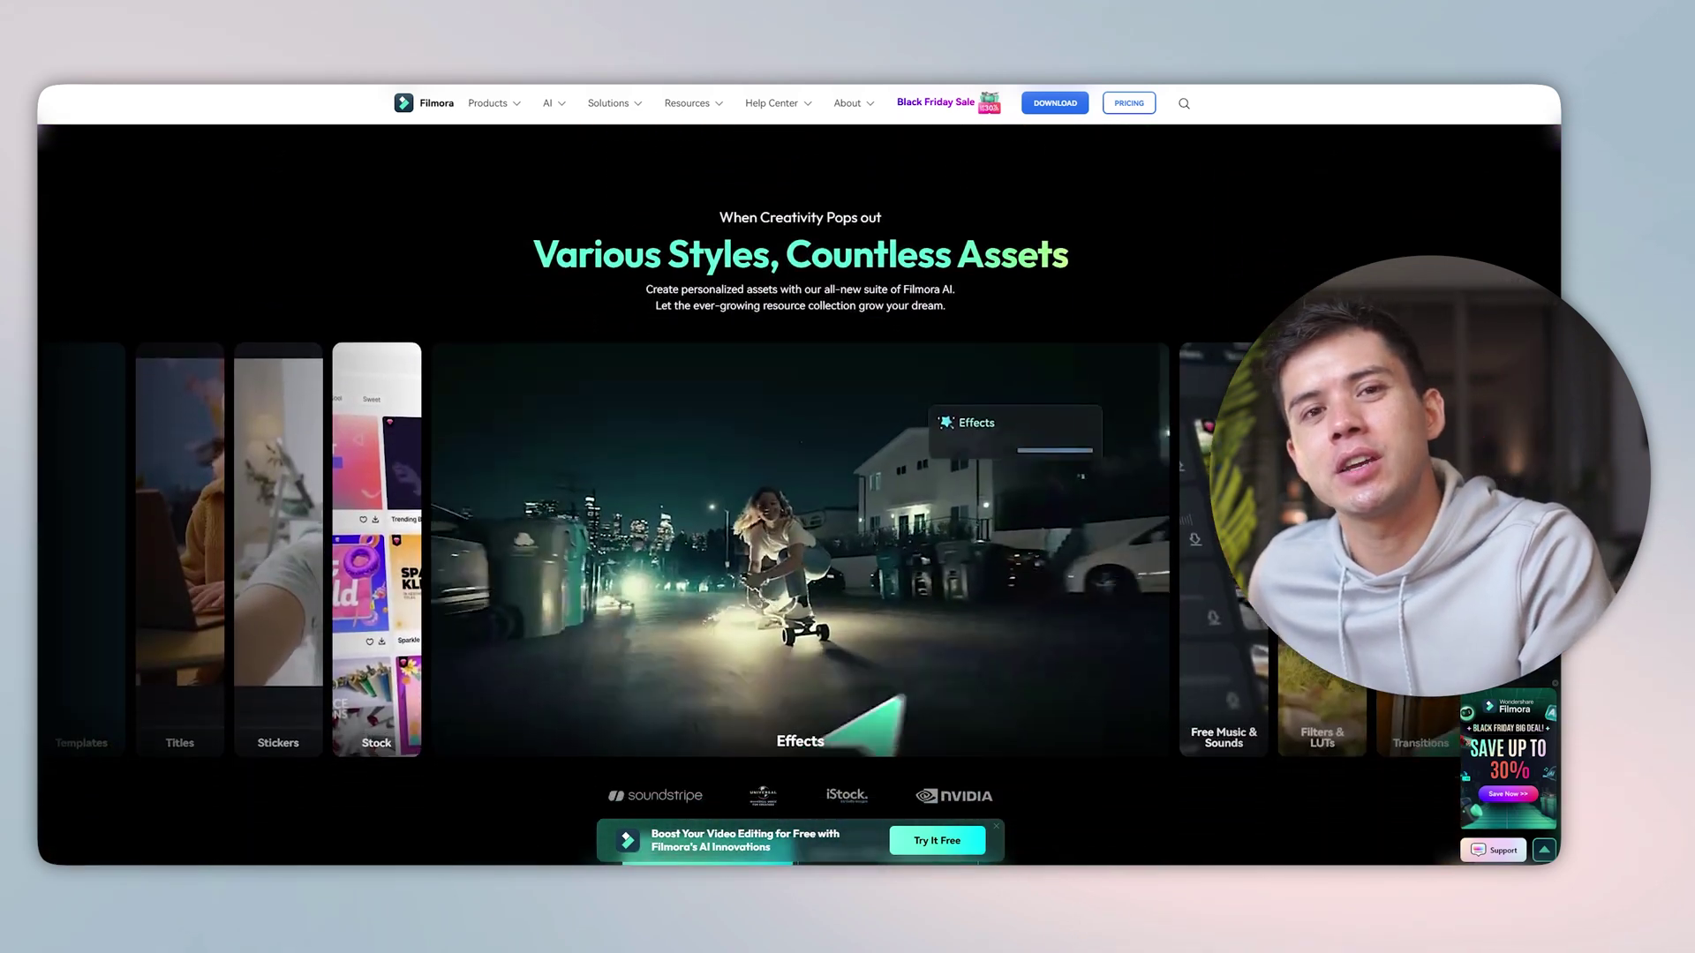
{"action": "scroll", "coordinate": [799, 476], "scroll_direction": "down", "scroll_amount": 10}
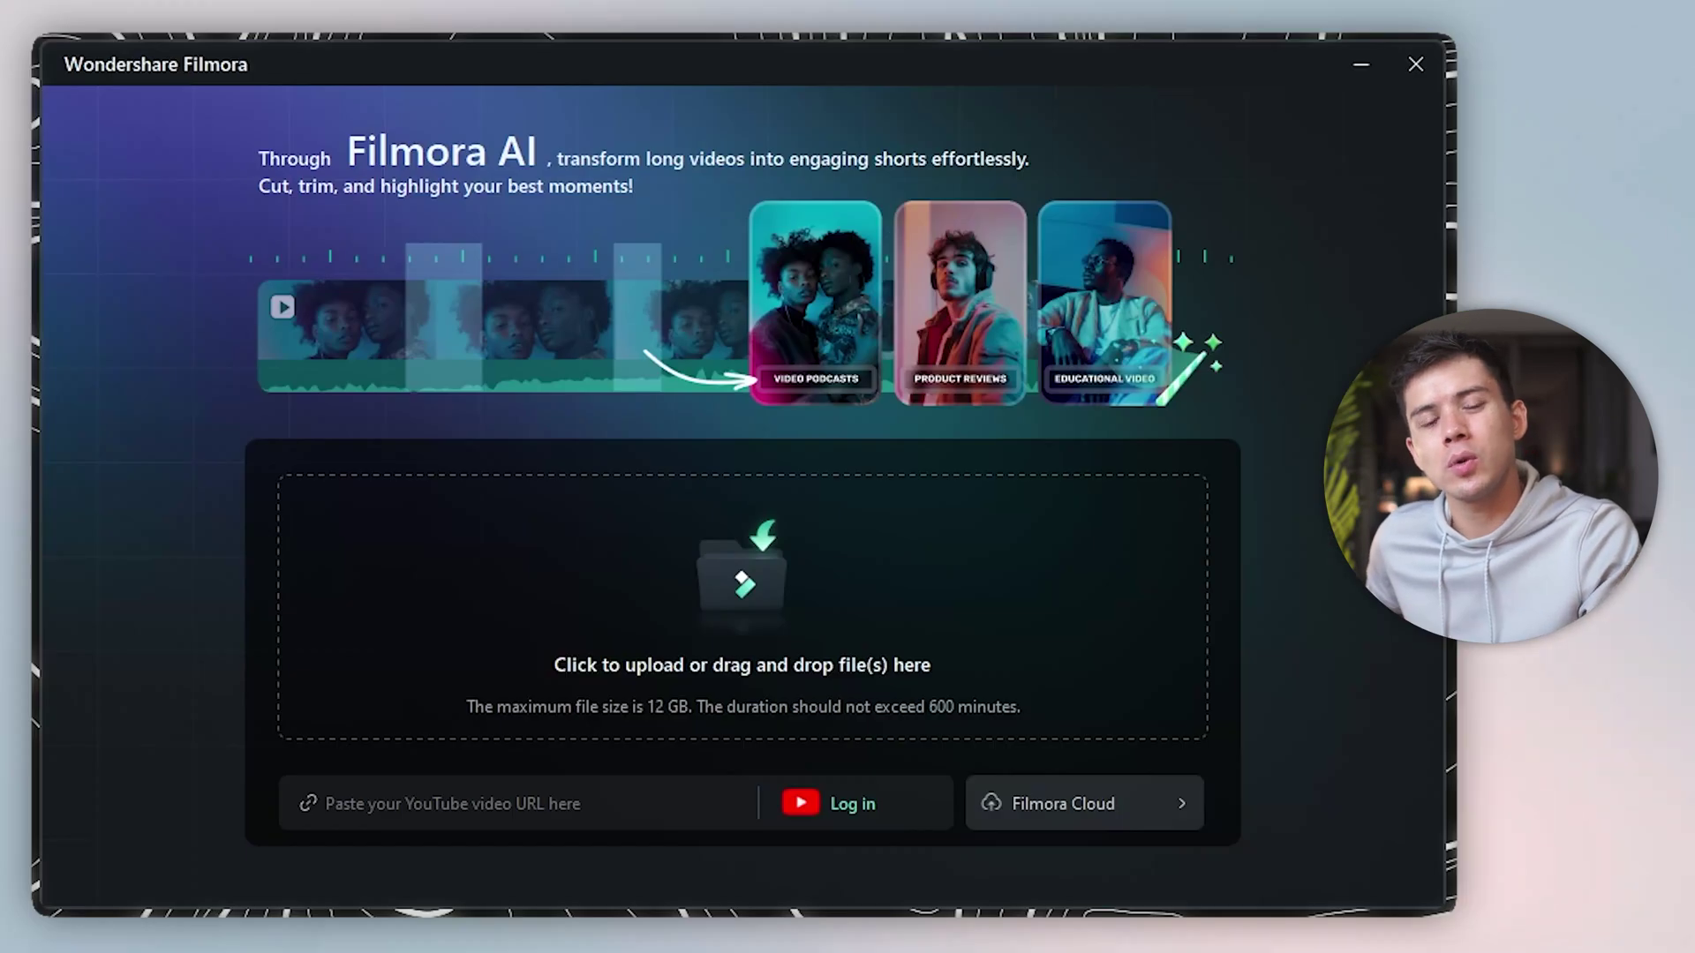
Step: Upload Day 30 - A-Roll 3.MP4 to Smart Short Clips at 30-60s length and review the results
{"action": "left_click_drag", "start_coordinate": [644, 949], "coordinate": [809, 552]}
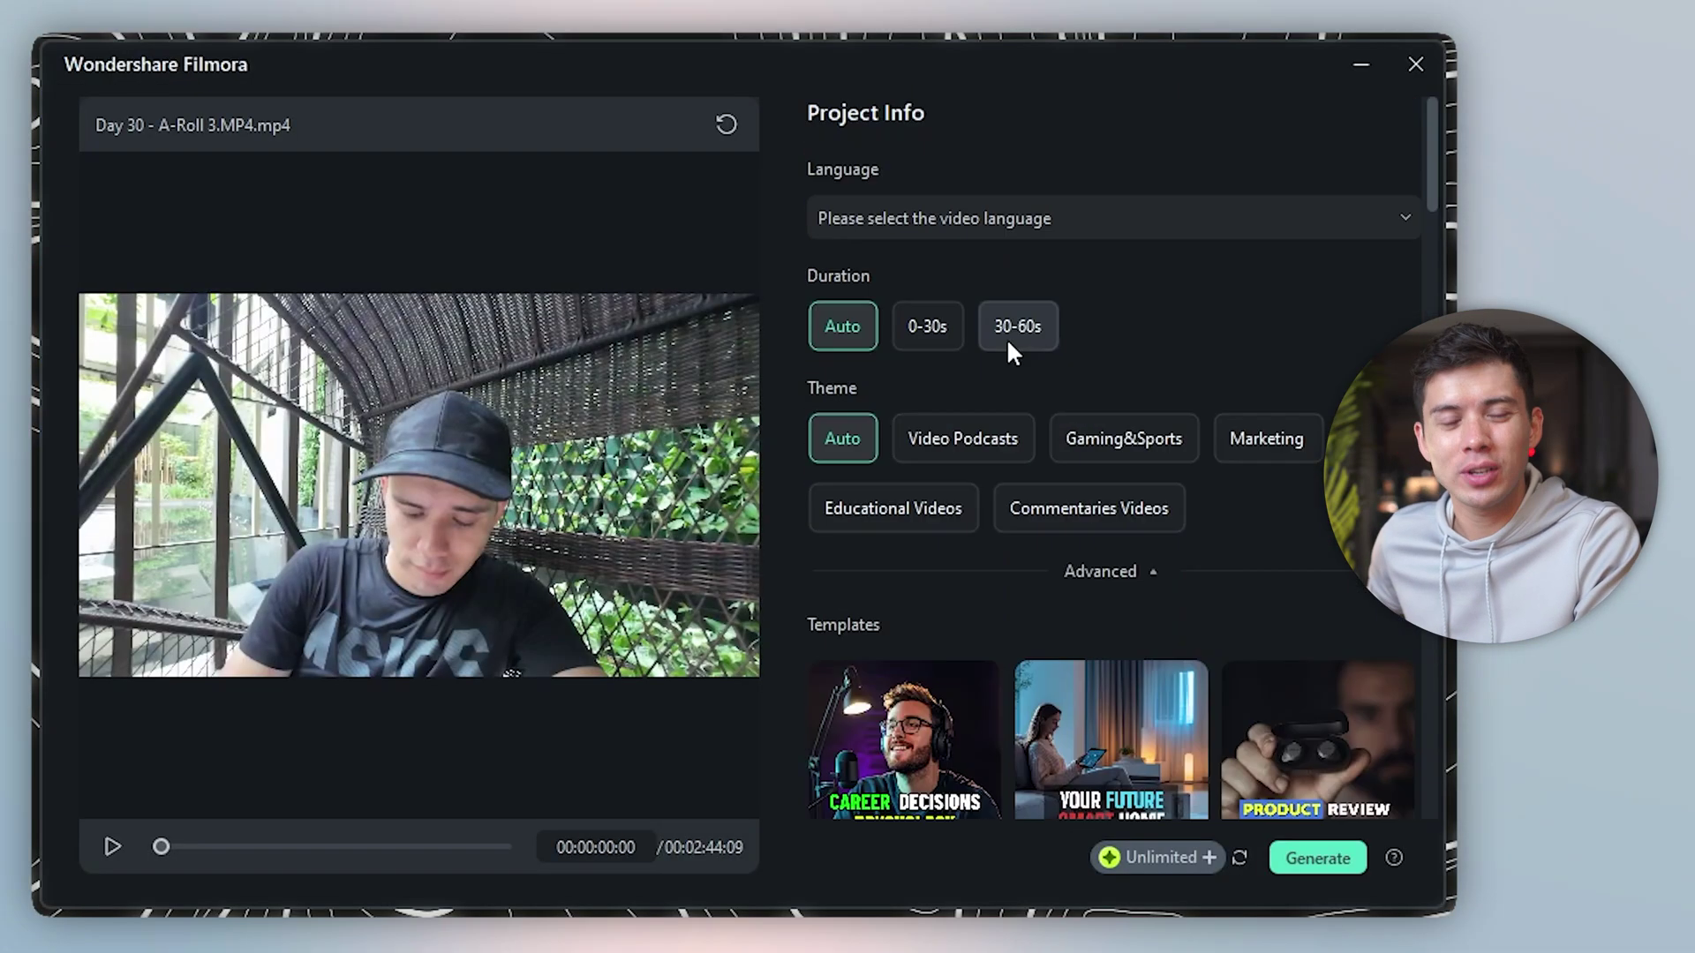
{"action": "left_click", "coordinate": [1008, 335]}
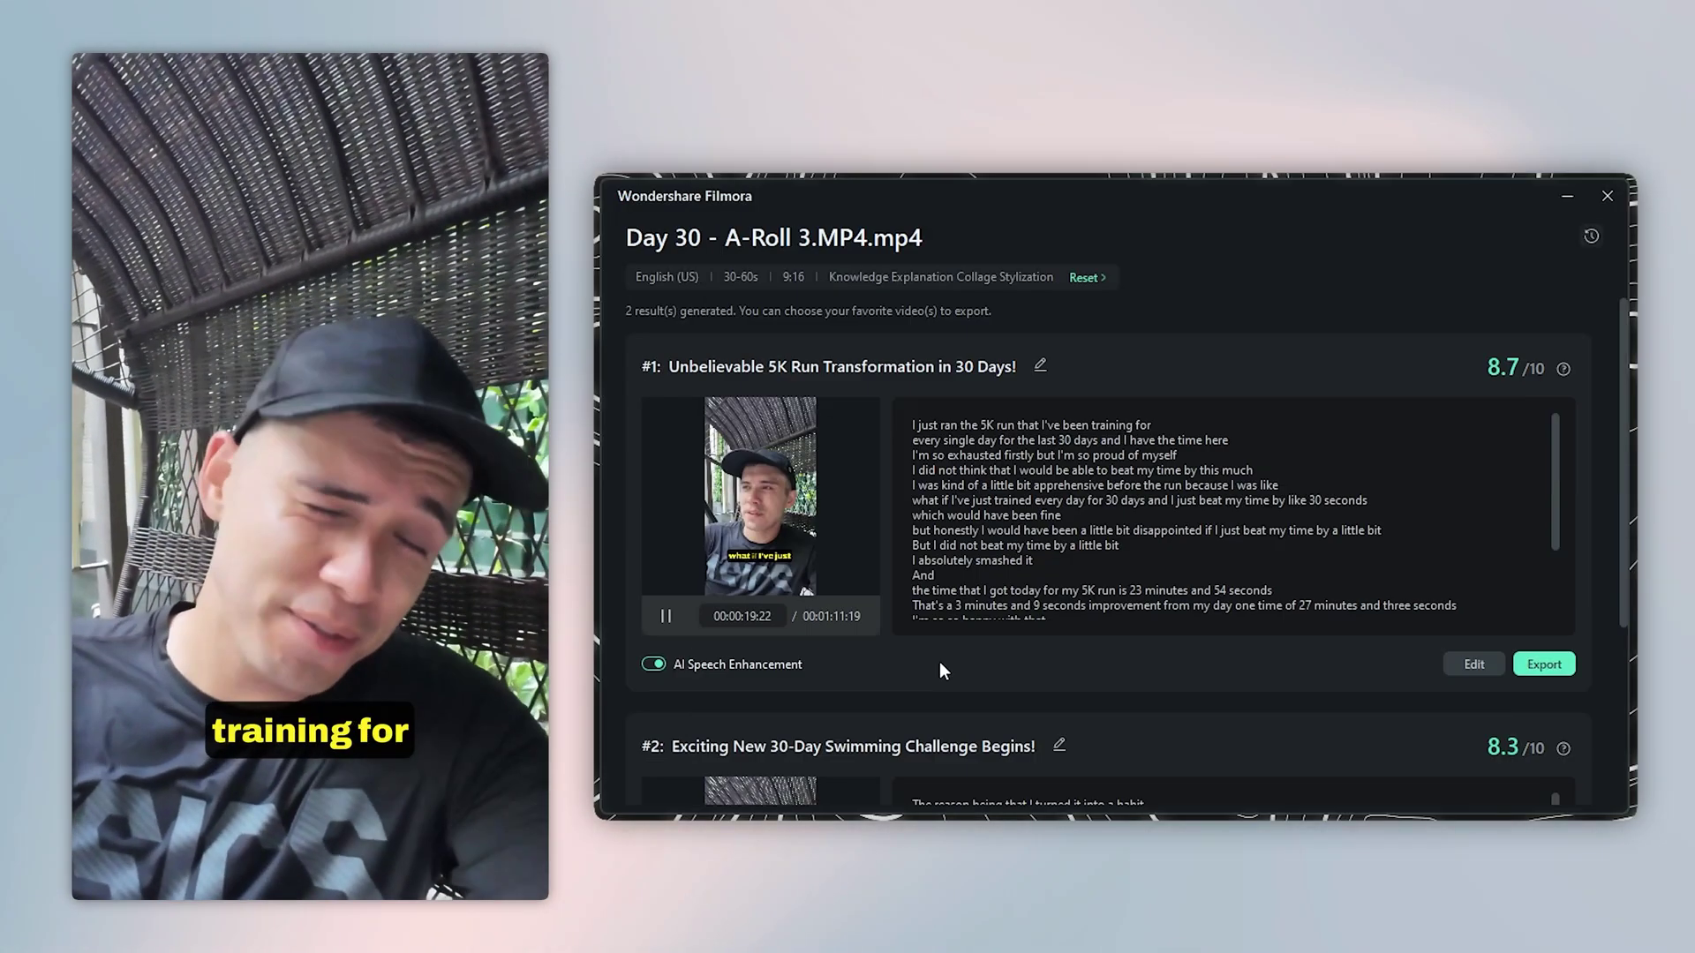
{"action": "scroll", "coordinate": [1129, 662], "scroll_direction": "down", "scroll_amount": 3}
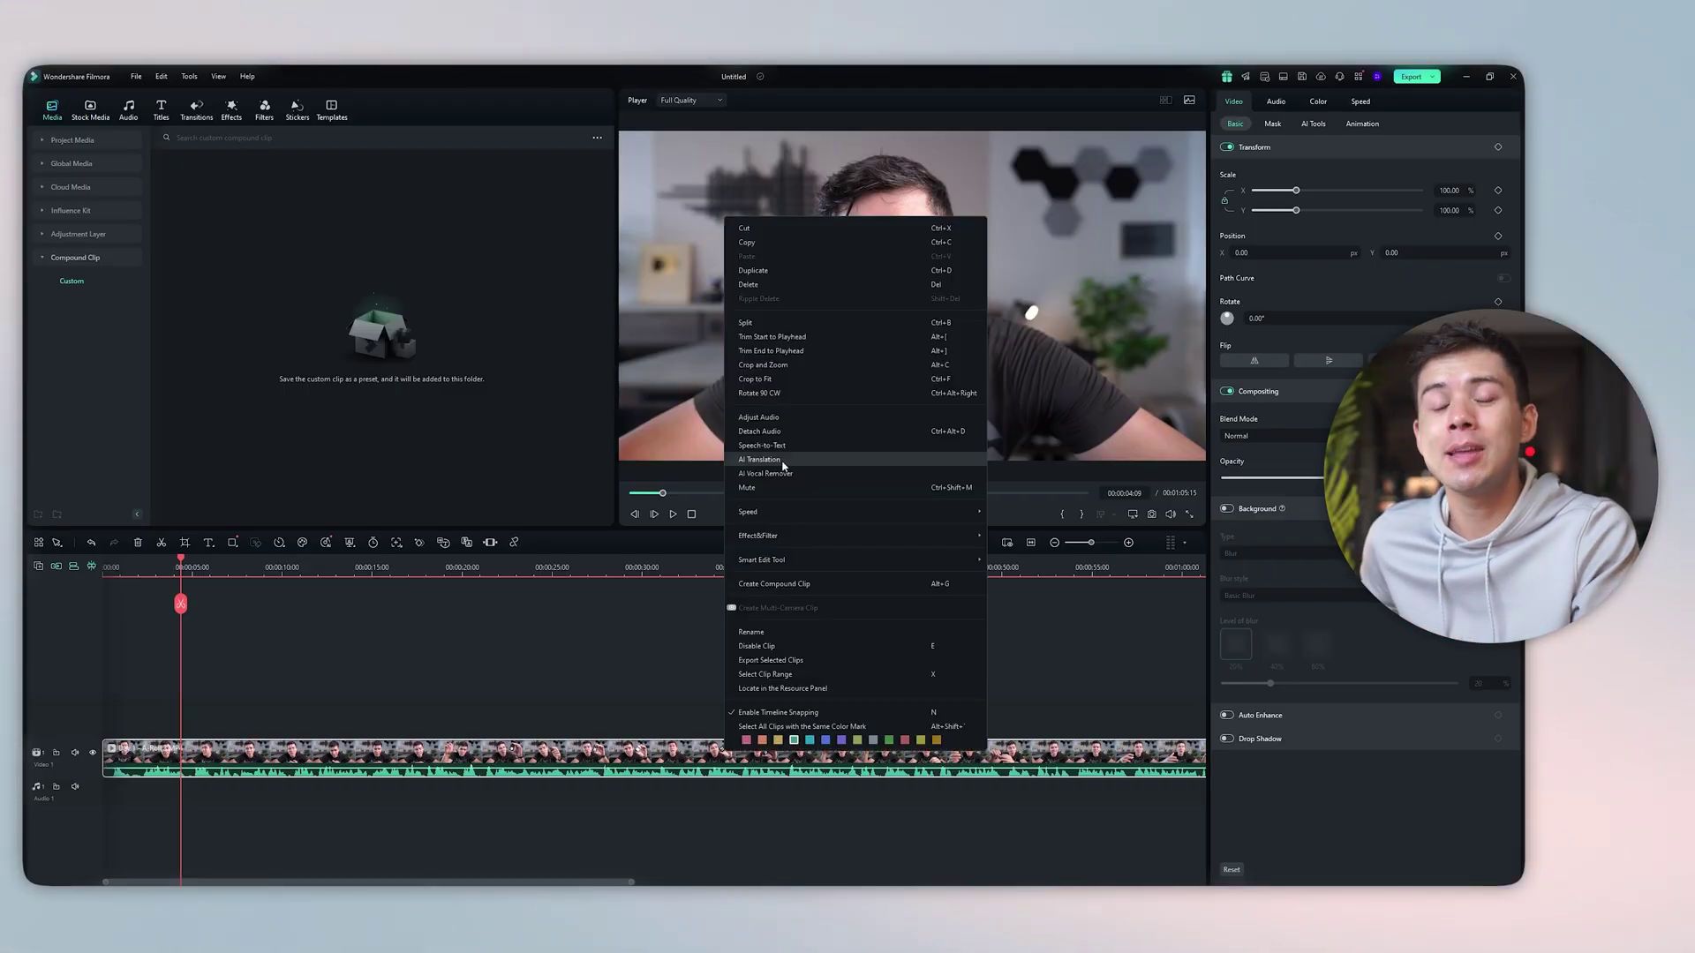
Step: Run AI Translation on the clip from English to Spanish
{"action": "left_click", "coordinate": [783, 460]}
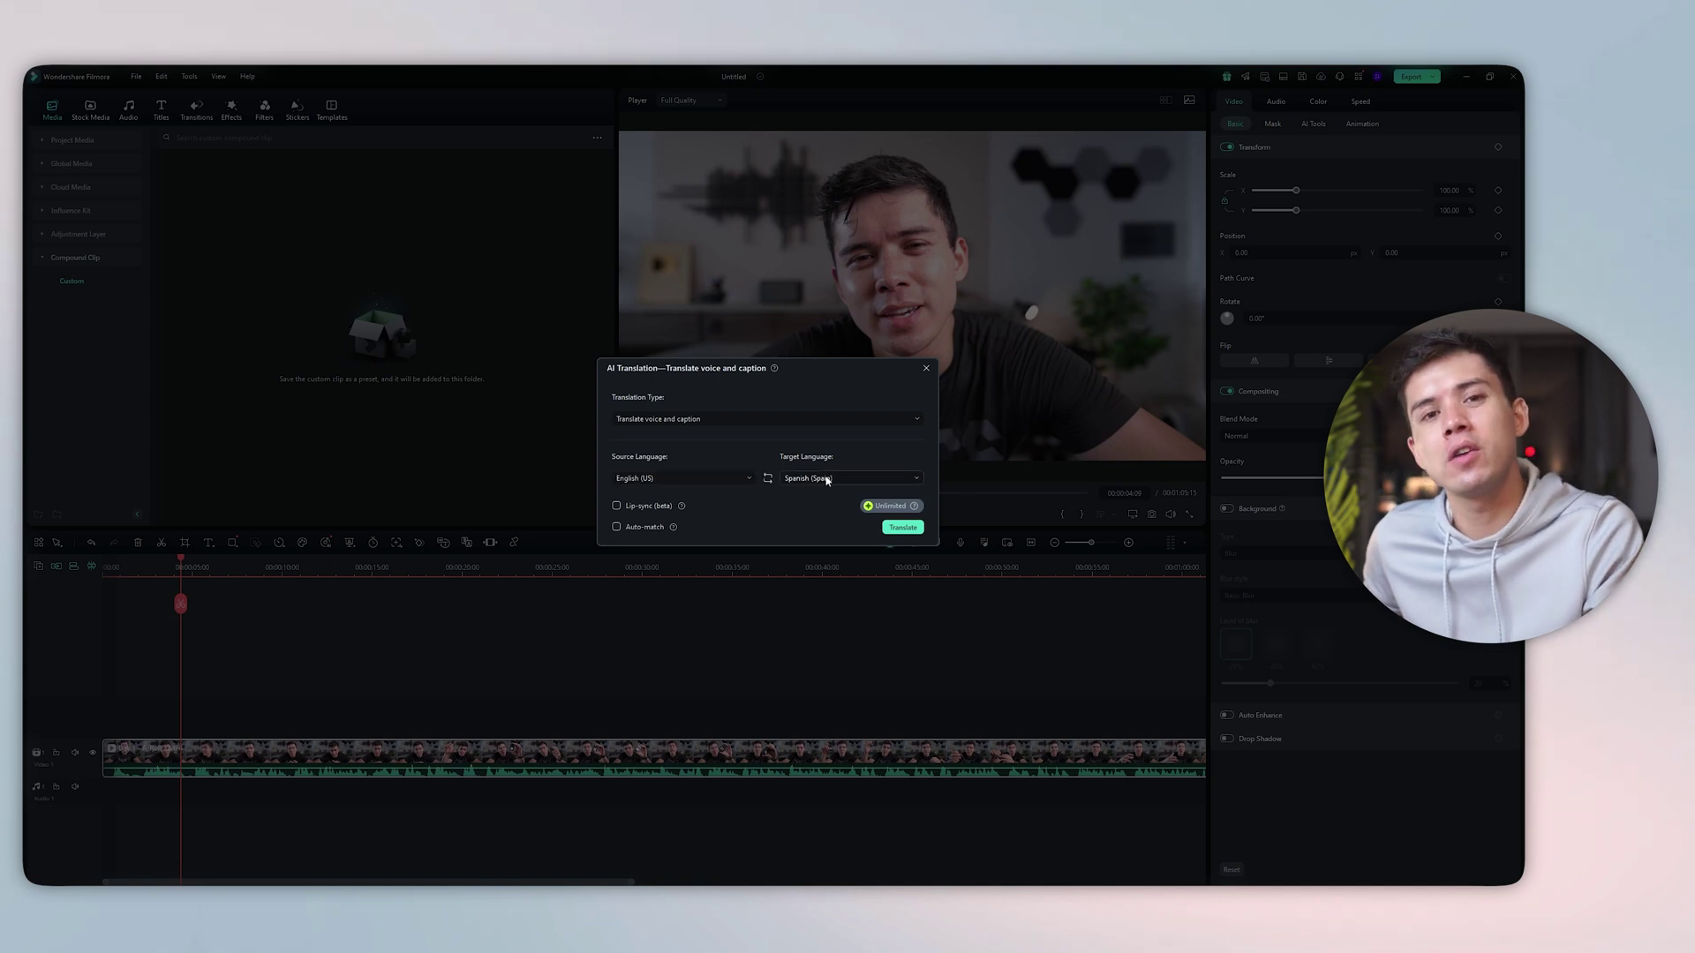
{"action": "left_click", "coordinate": [902, 527]}
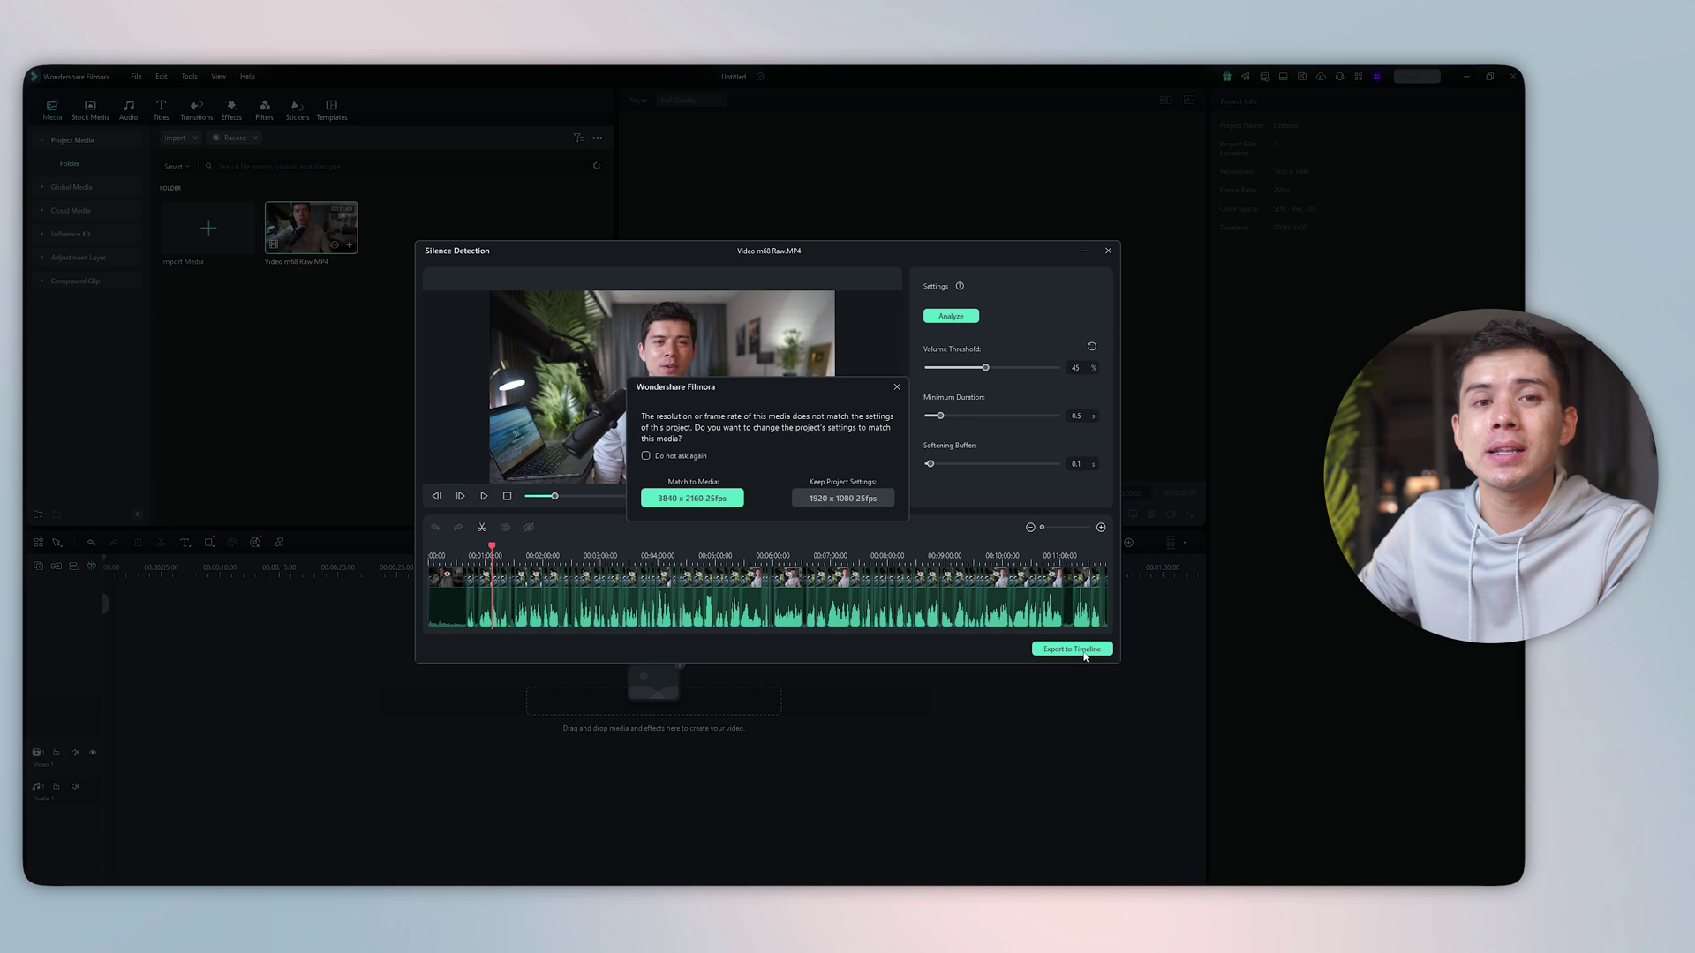
Step: Export the silence-trimmed clips to the timeline keeping 1920 x 1080 25fps project settings, then play the edit
{"action": "left_click", "coordinate": [843, 499]}
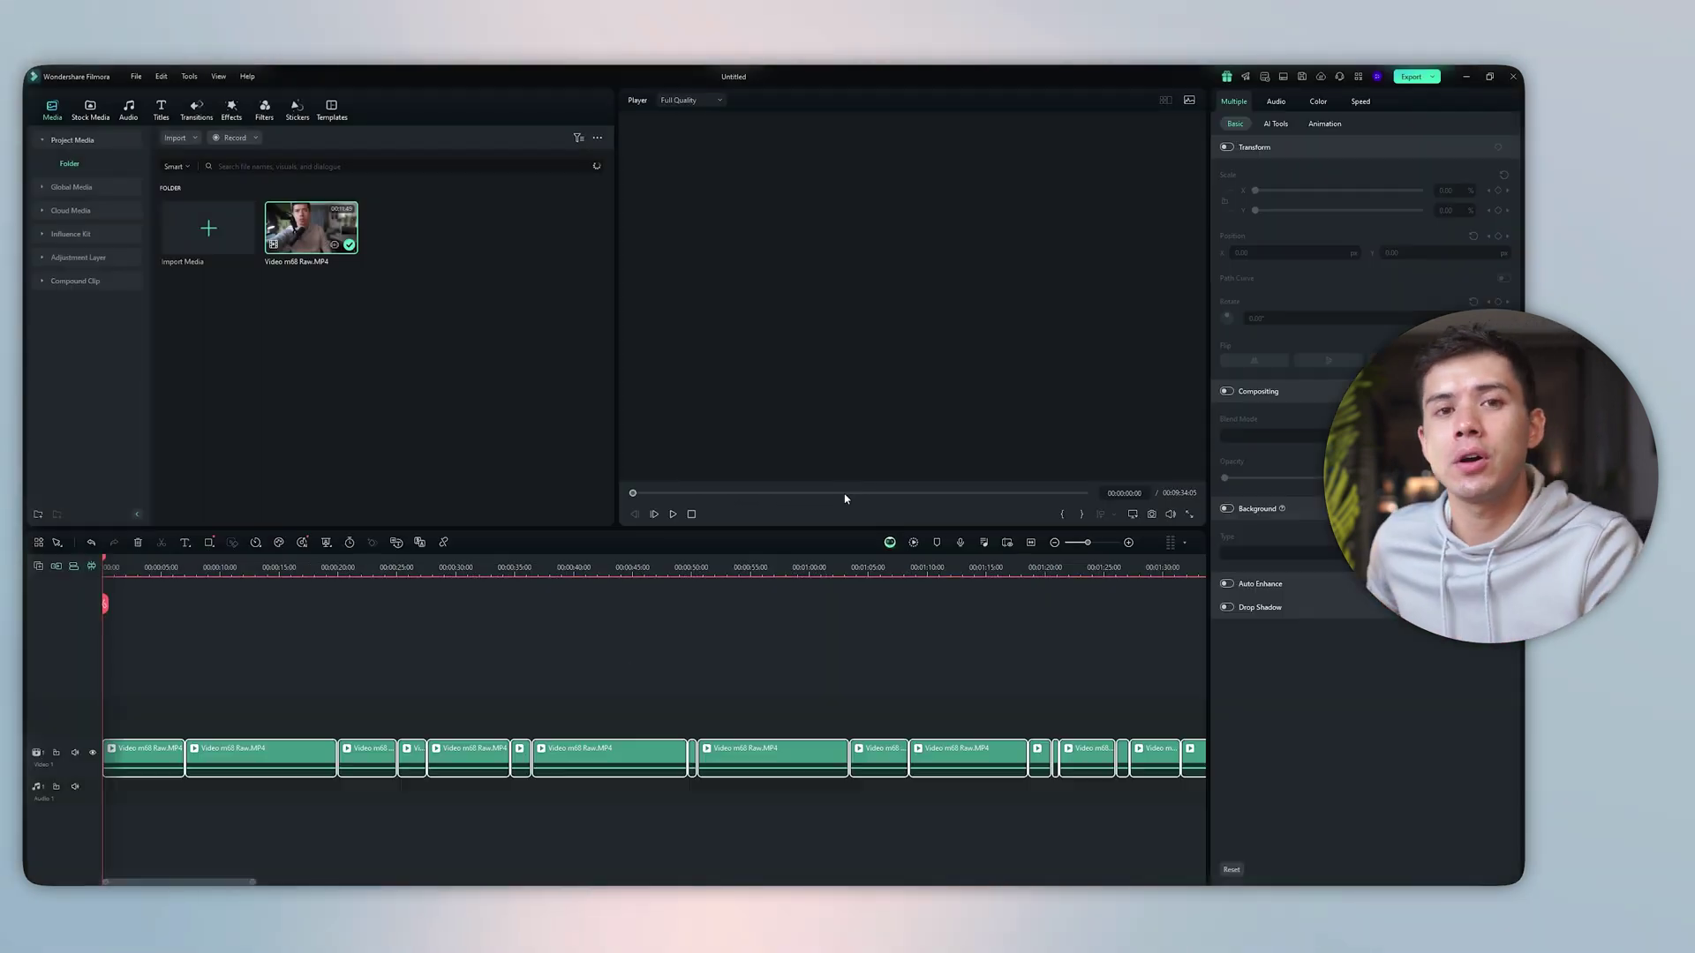
{"action": "left_click", "coordinate": [775, 661]}
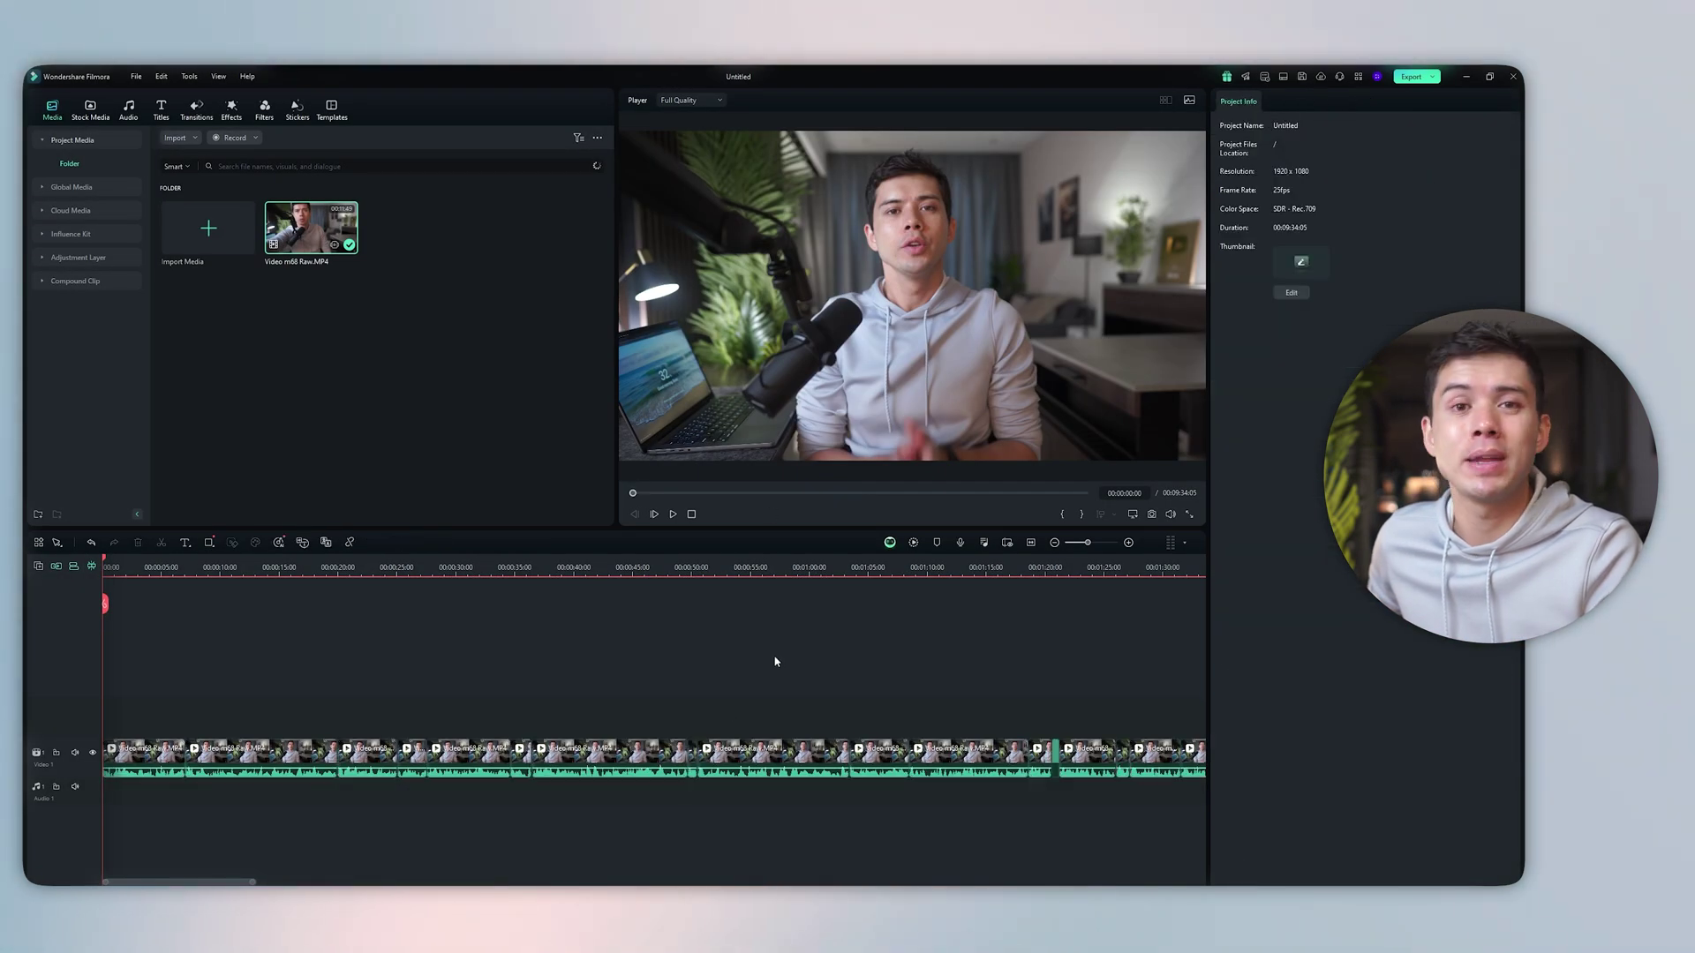
{"action": "key", "text": "space"}
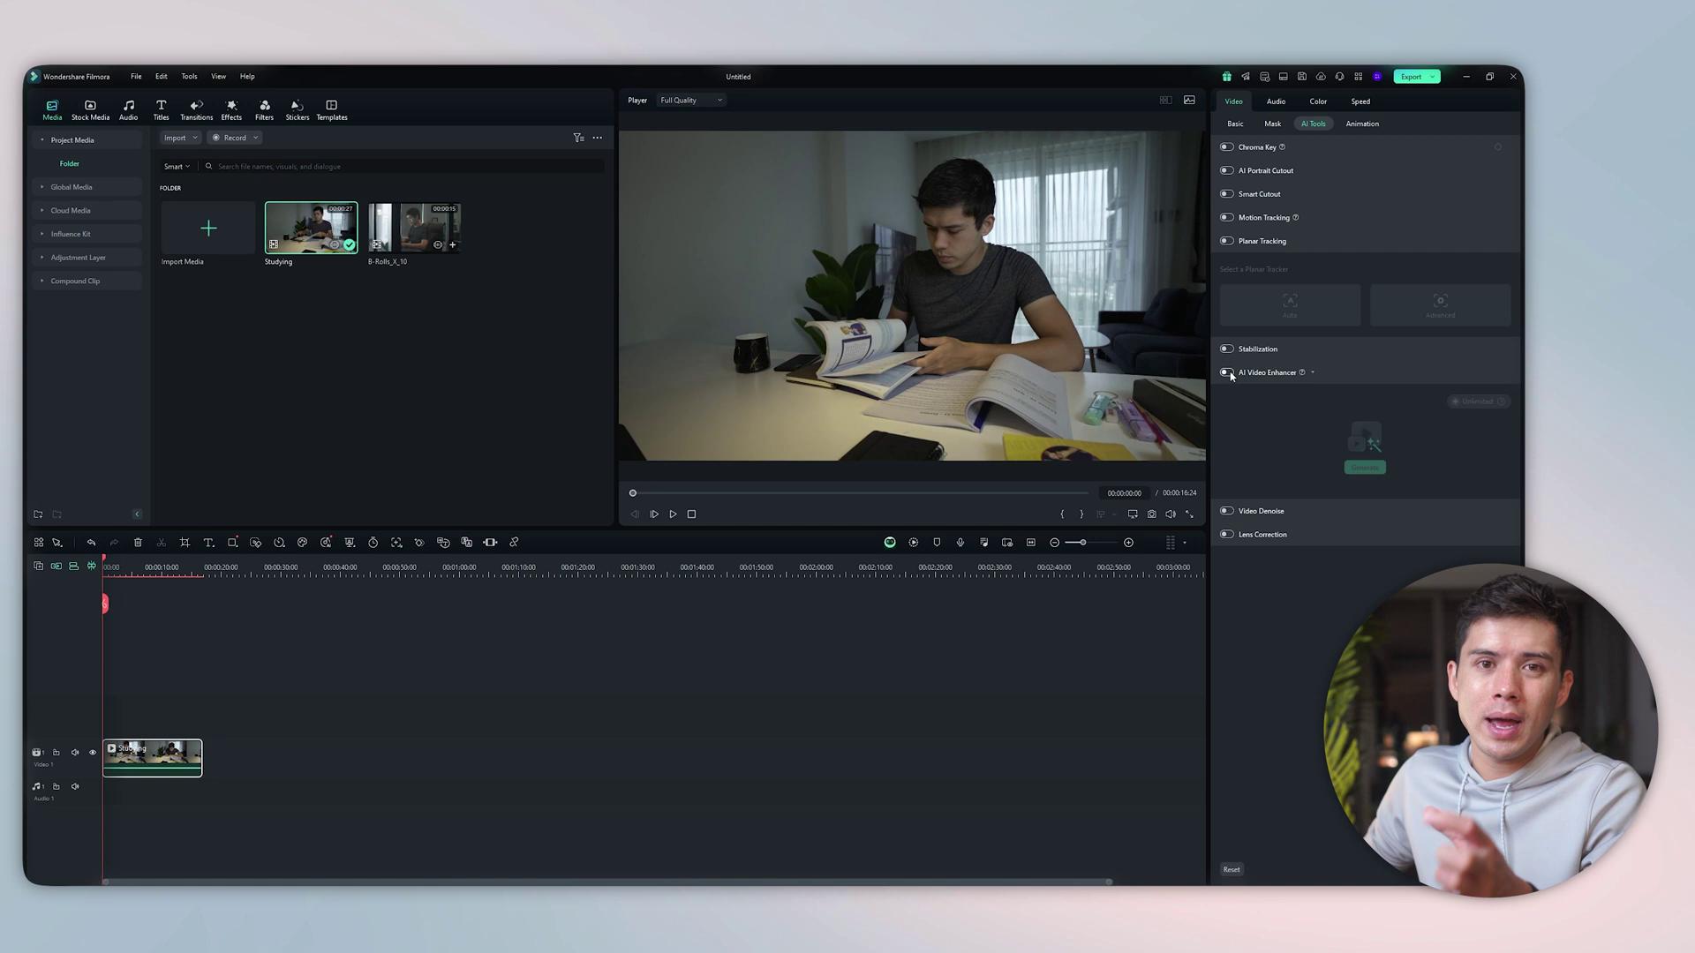
Step: Generate the AI Video Enhancer on the Studying clip and start Motion Tracking on the runner
{"action": "left_click", "coordinate": [1366, 468]}
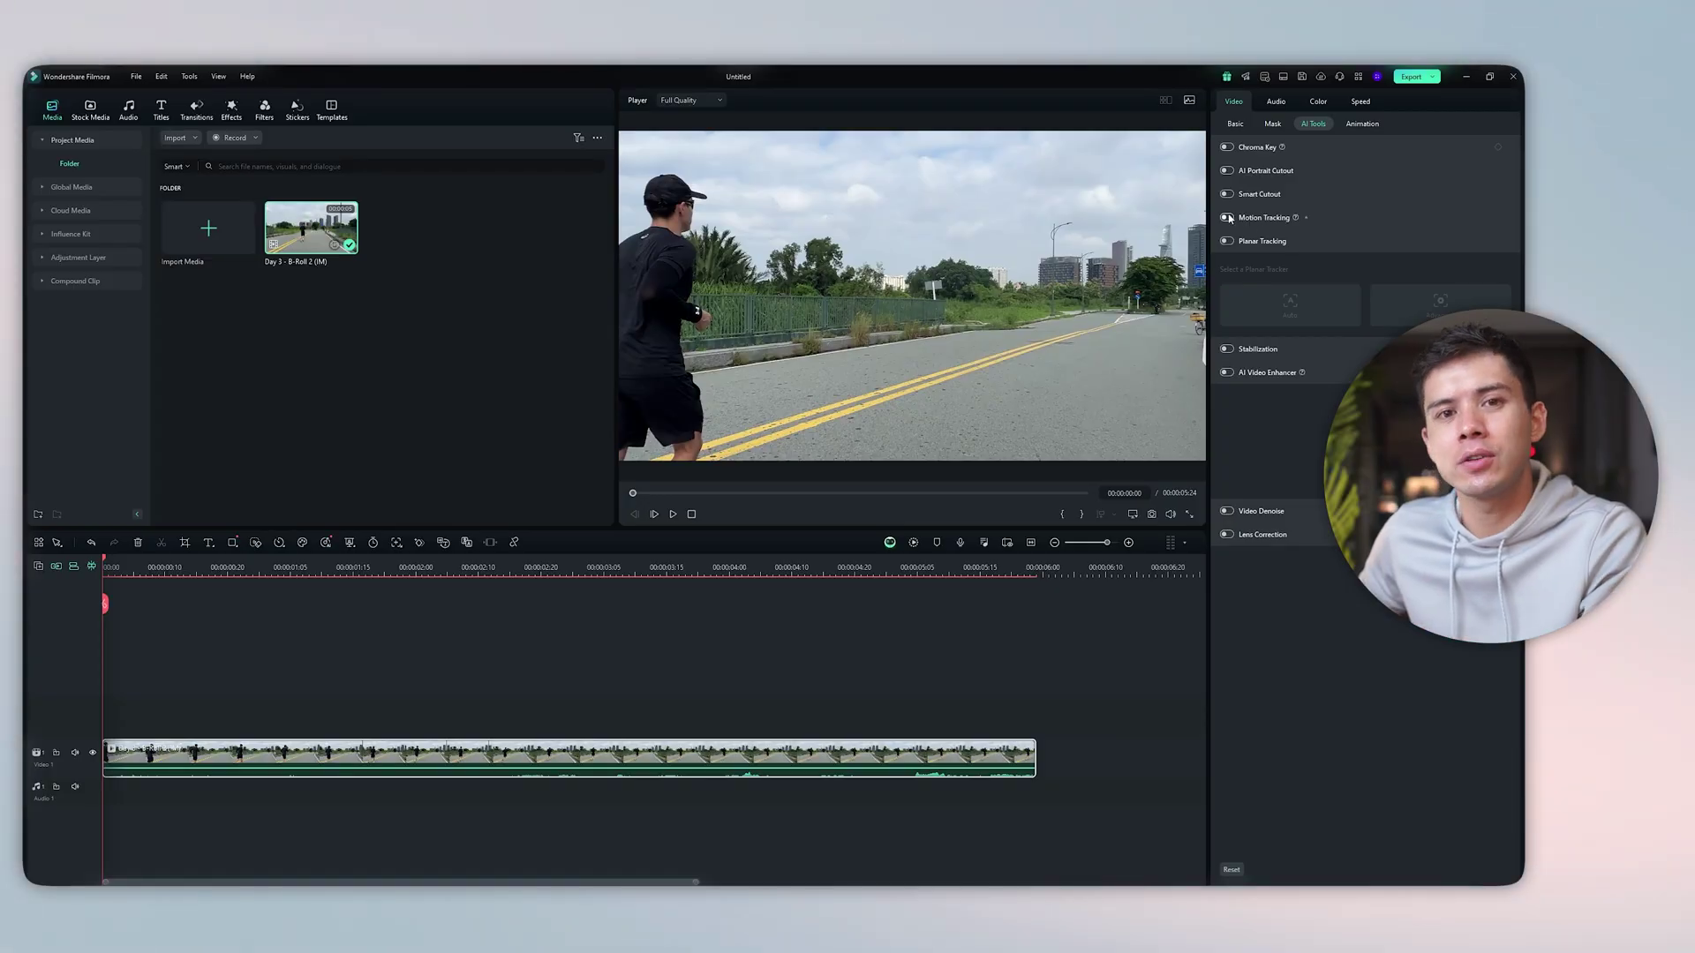
{"action": "left_click", "coordinate": [1227, 218]}
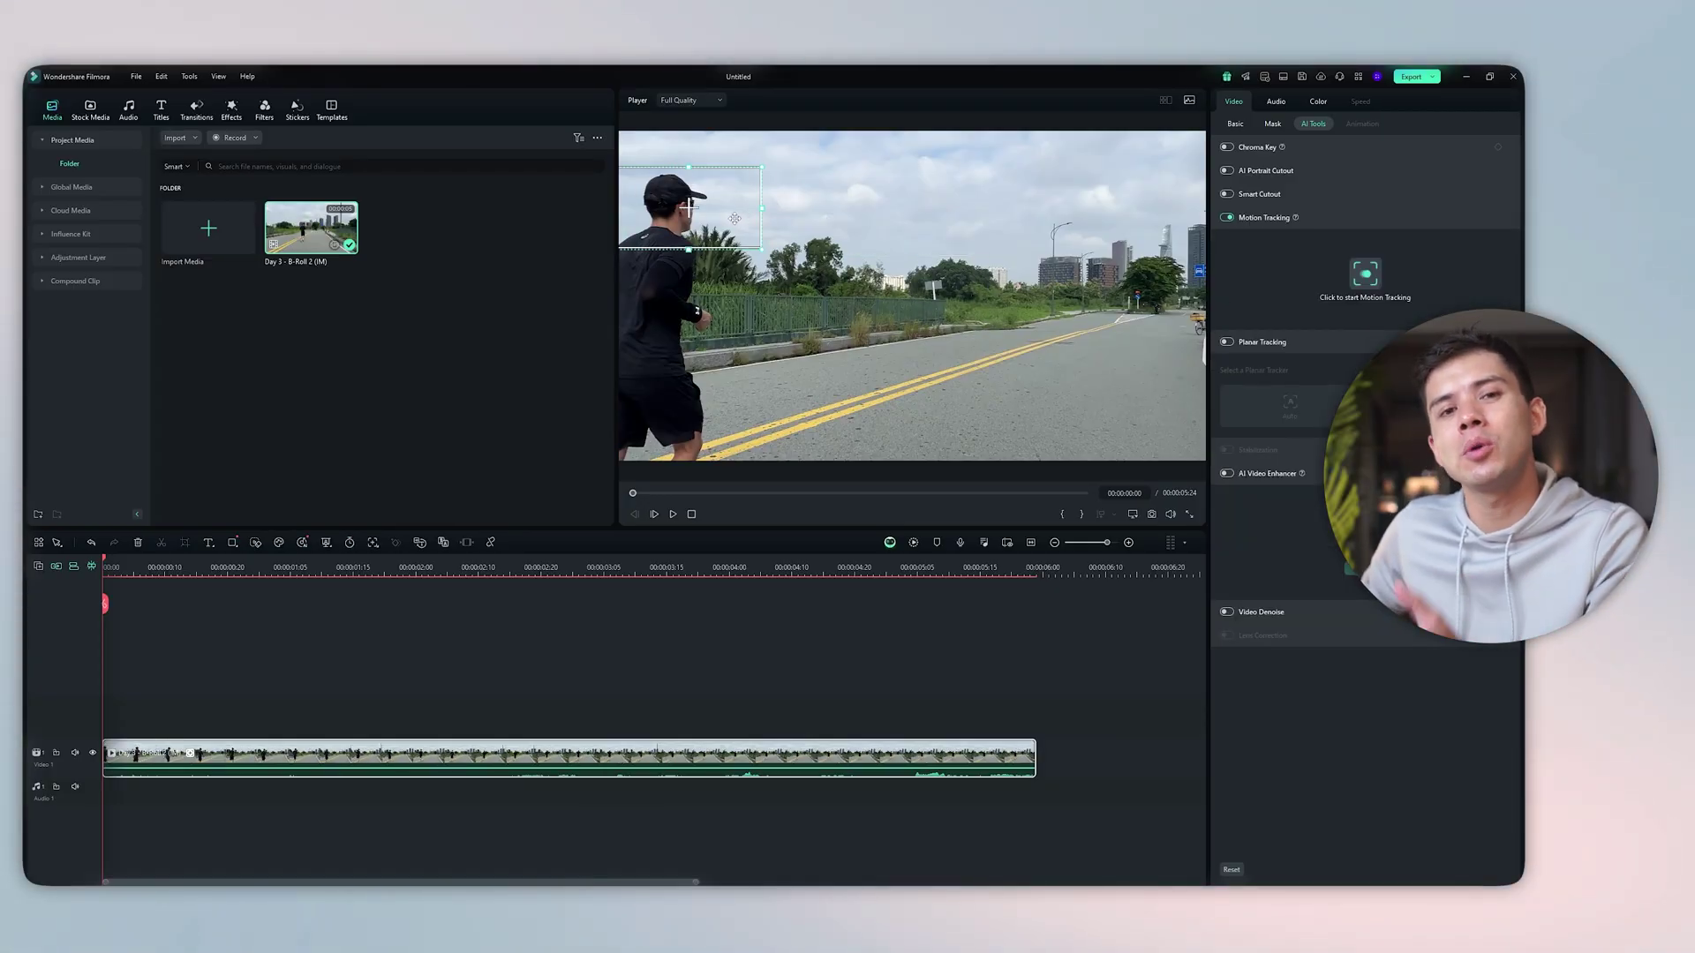
{"action": "left_click", "coordinate": [1366, 279]}
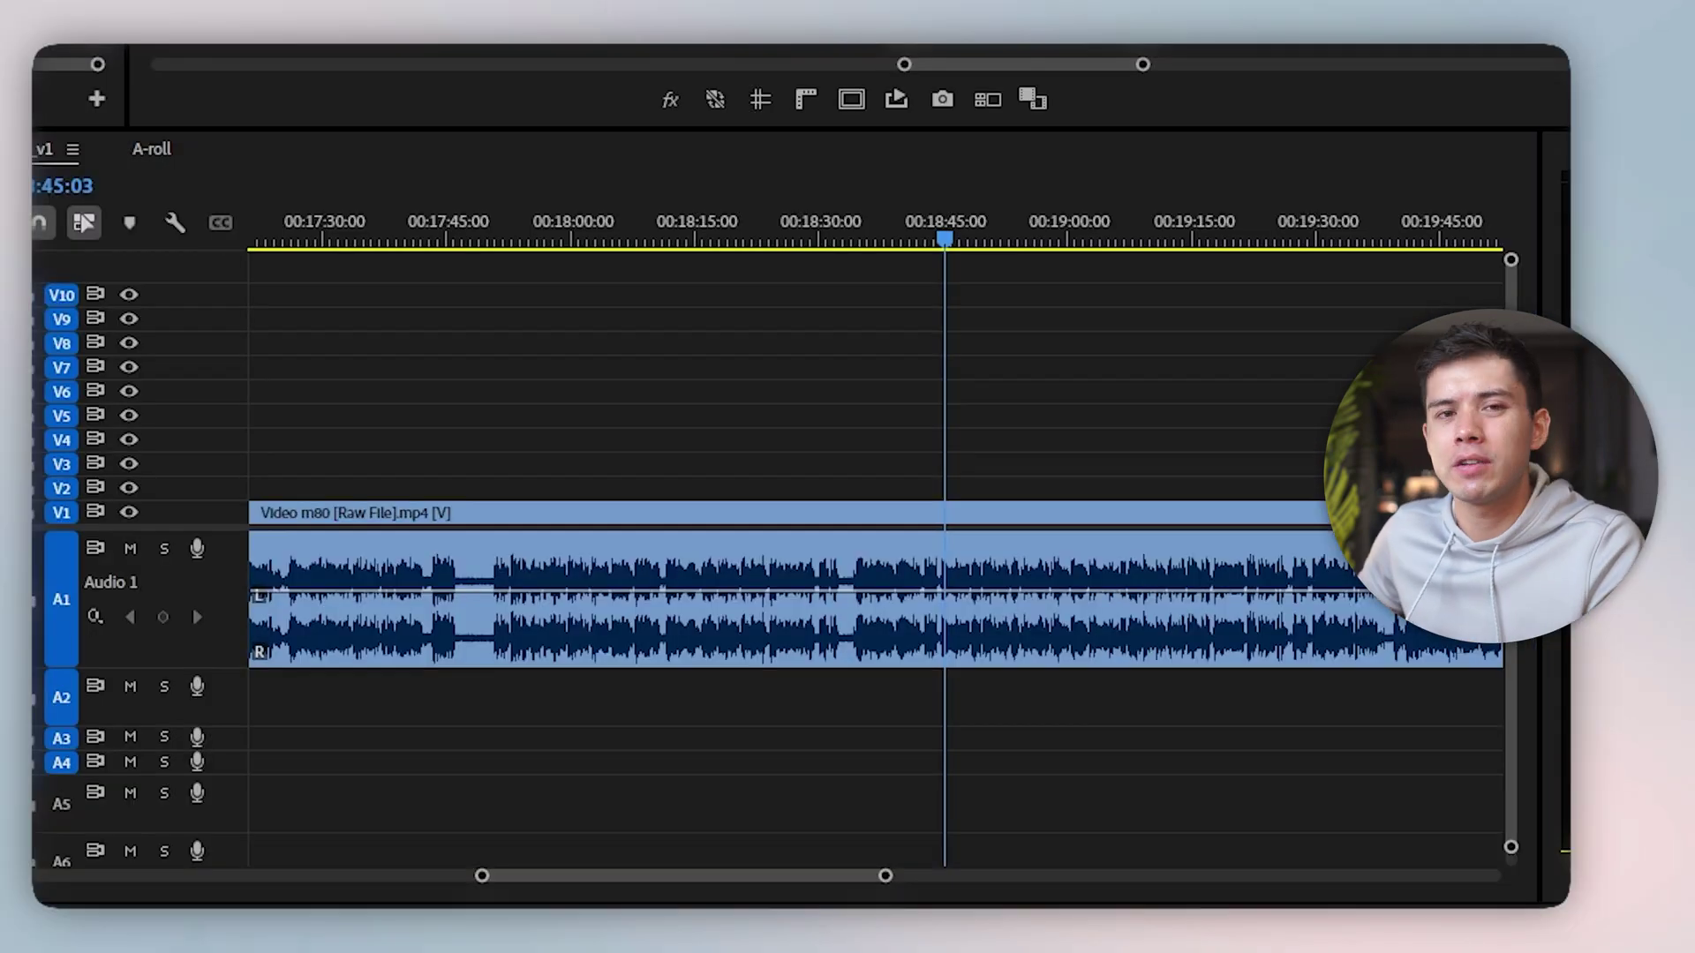
Step: Place the external audio on track A2, expand it, and slide it left to match A1's waveform
{"action": "left_click_drag", "start_coordinate": [507, 723], "coordinate": [717, 724]}
{"action": "left_click_drag", "start_coordinate": [590, 713], "coordinate": [592, 713]}
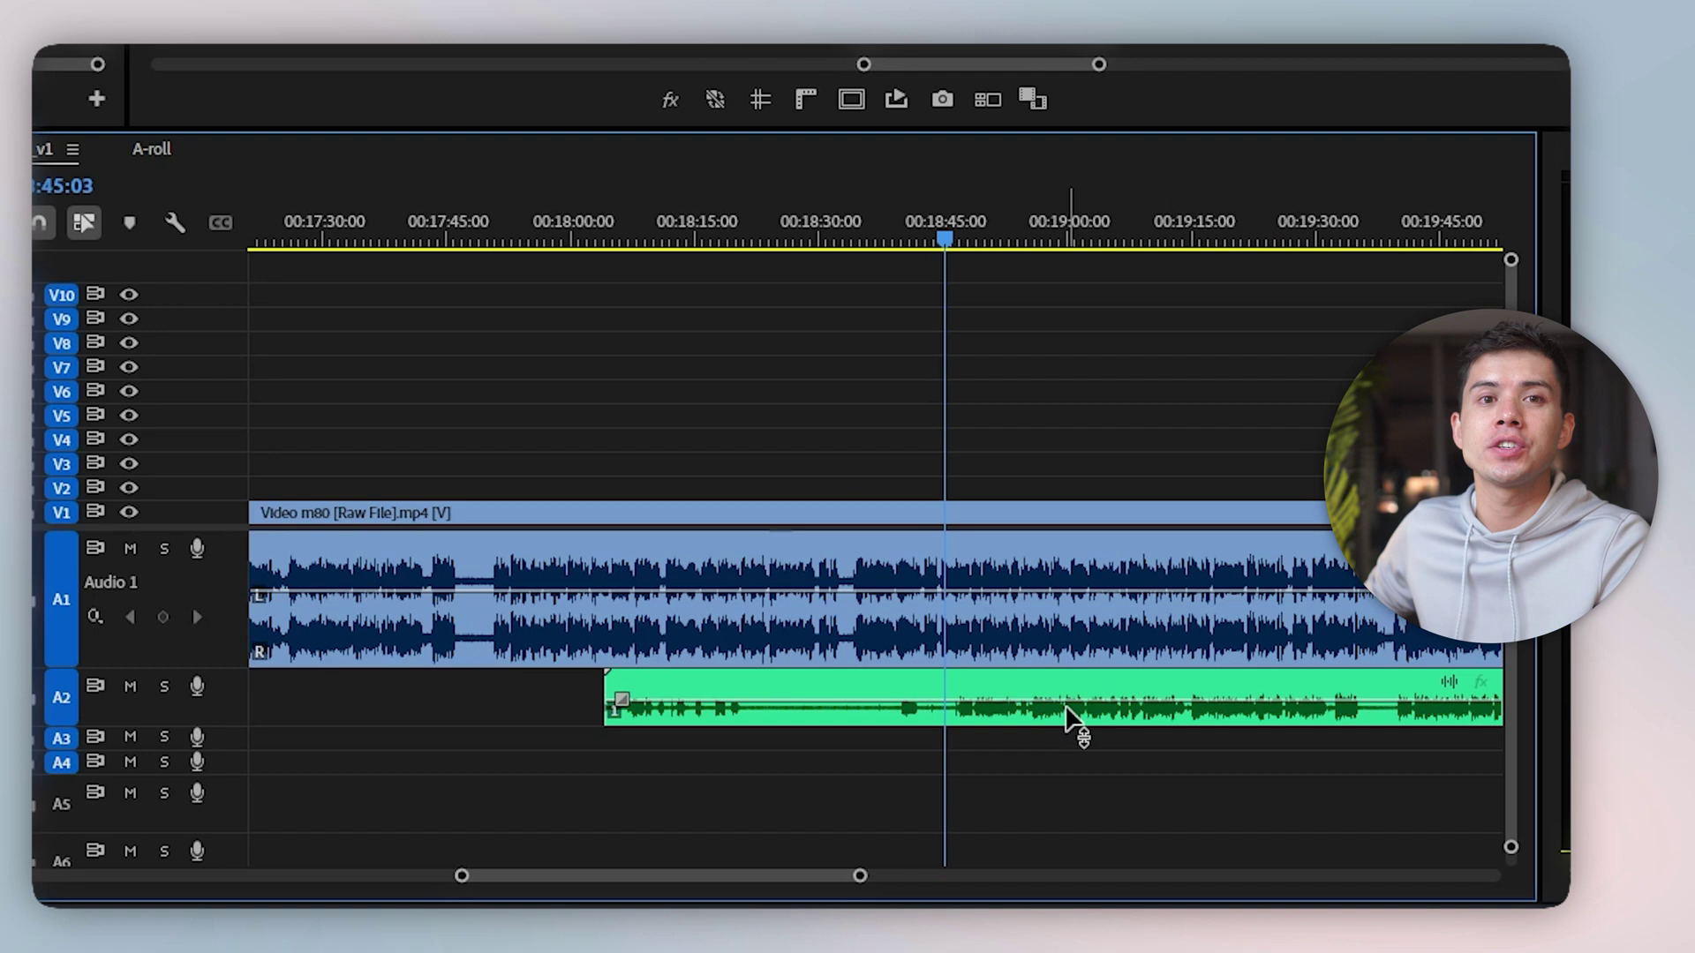
{"action": "double_click", "coordinate": [161, 702]}
{"action": "left_click_drag", "start_coordinate": [1163, 760], "coordinate": [631, 775]}
{"action": "left_click", "coordinate": [830, 232]}
{"action": "key", "text": "="}
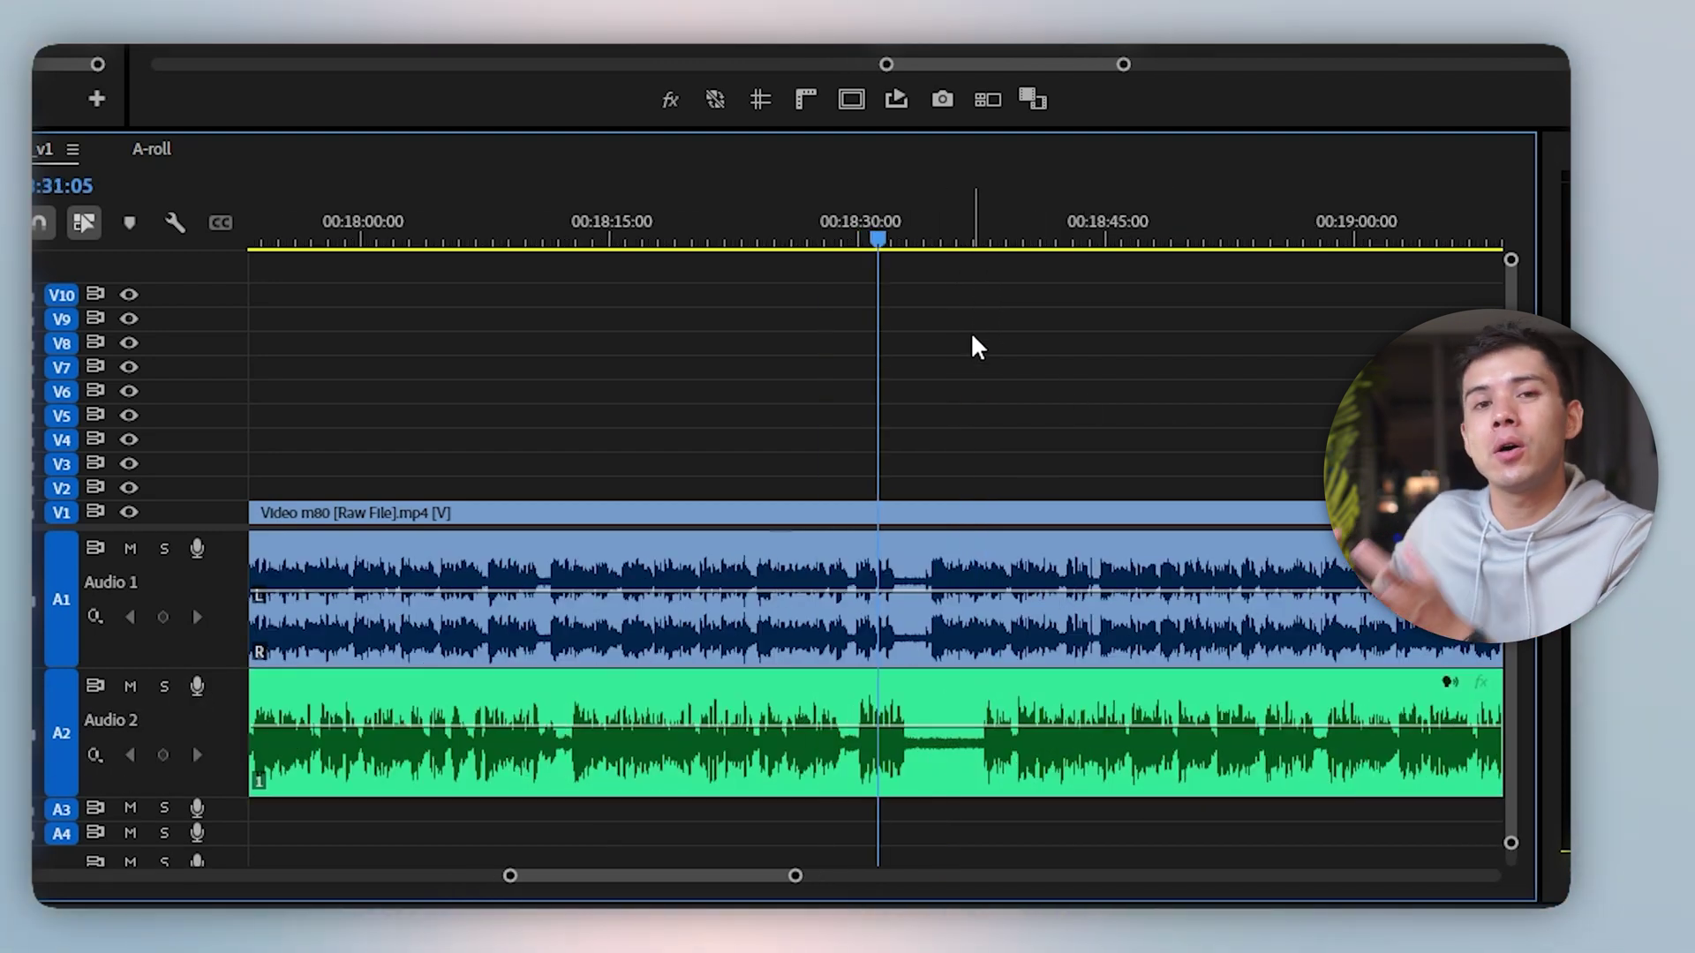
{"action": "left_click_drag", "start_coordinate": [1065, 775], "coordinate": [1024, 776]}
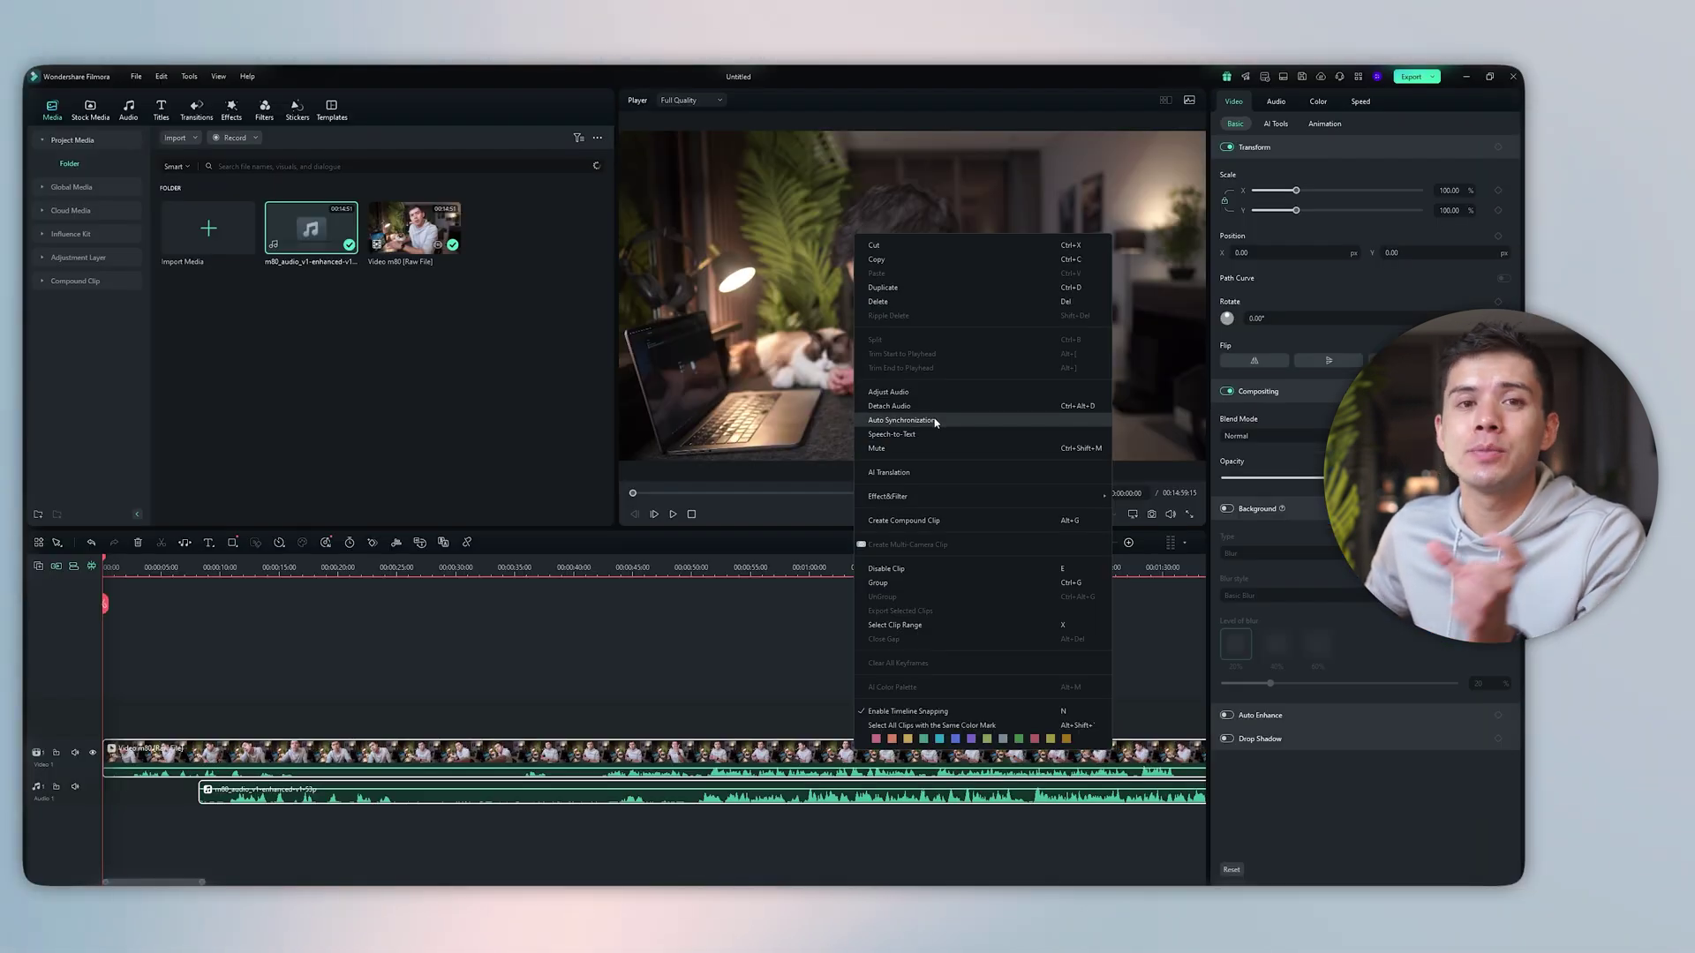
Step: Run Auto Synchronization to align the separate audio clip with the video clip
{"action": "left_click", "coordinate": [934, 420]}
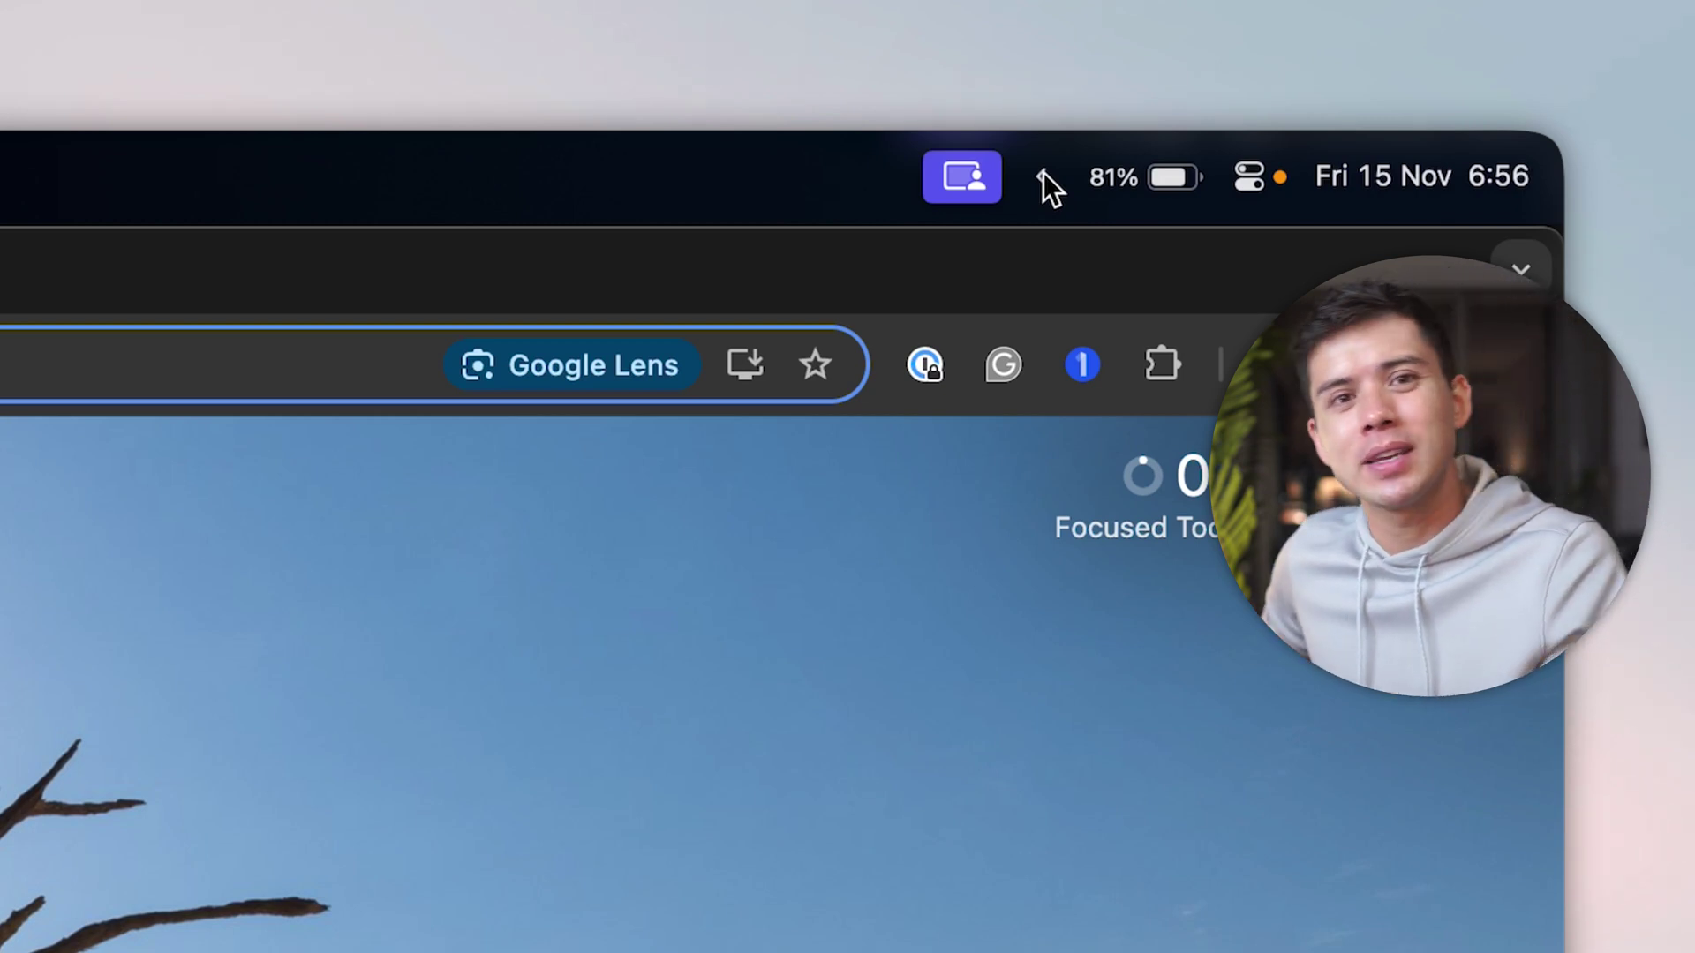
Step: Expand Bartender to show the hidden Wi-Fi, AirPods and cloud storage menu bar icons
{"action": "left_click", "coordinate": [1042, 176]}
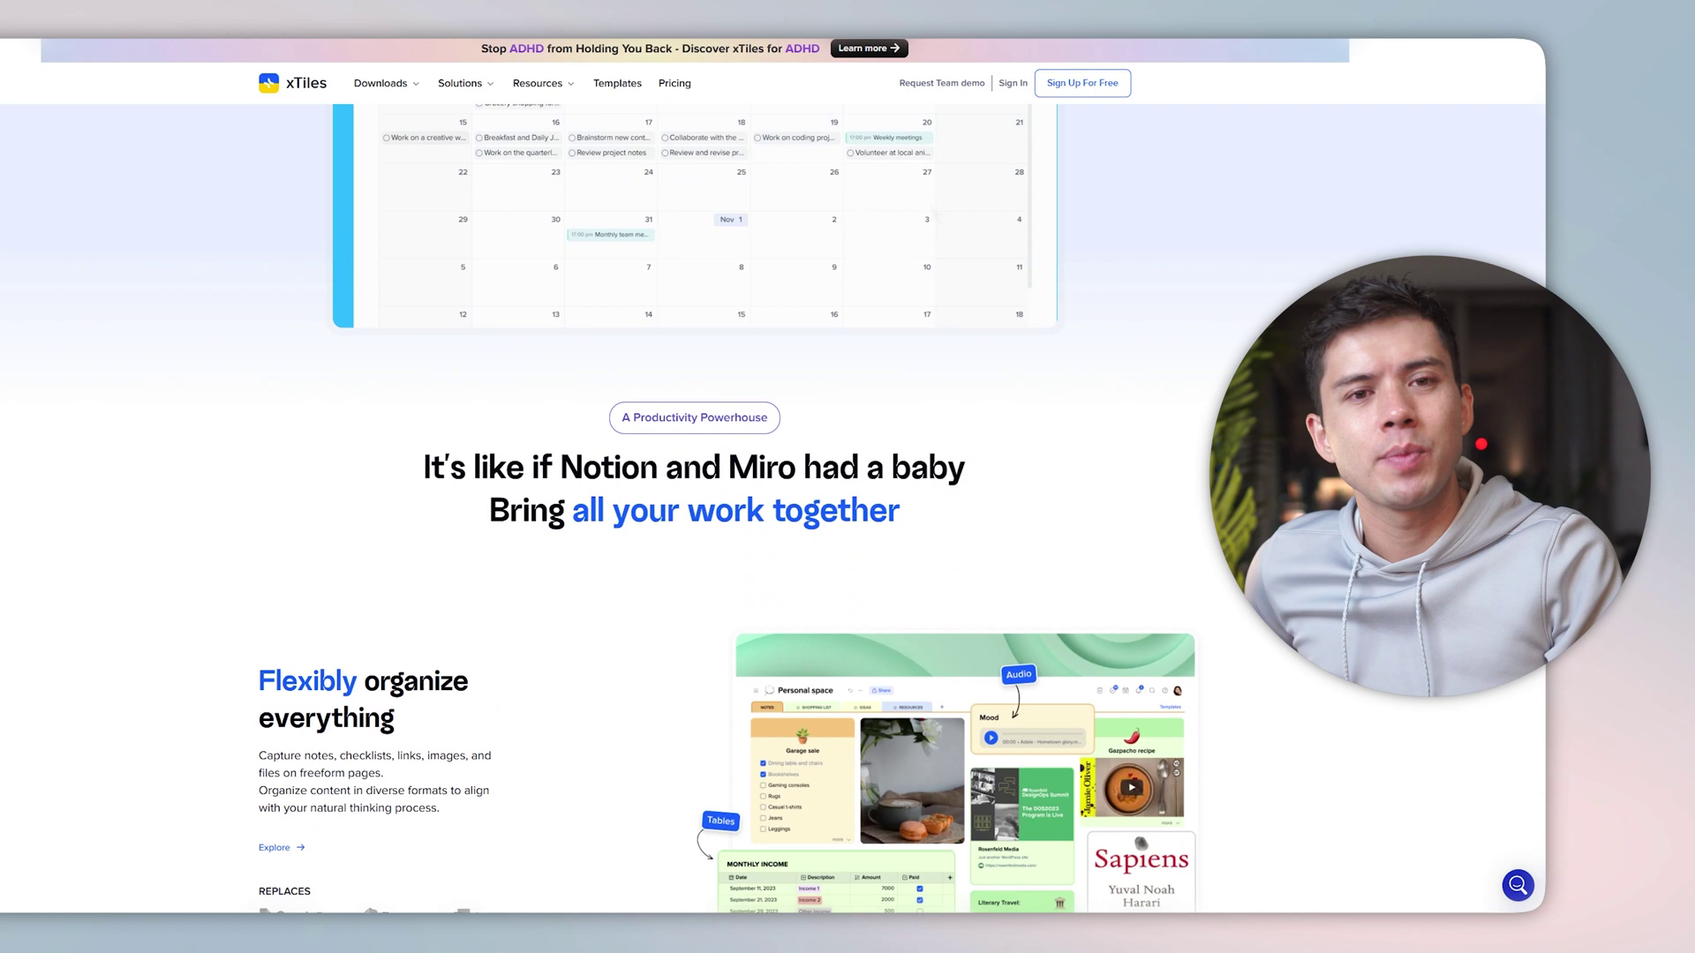
Step: Scroll down the xTiles website to its project management and team sections
{"action": "scroll", "coordinate": [808, 366], "scroll_direction": "down", "scroll_amount": 8}
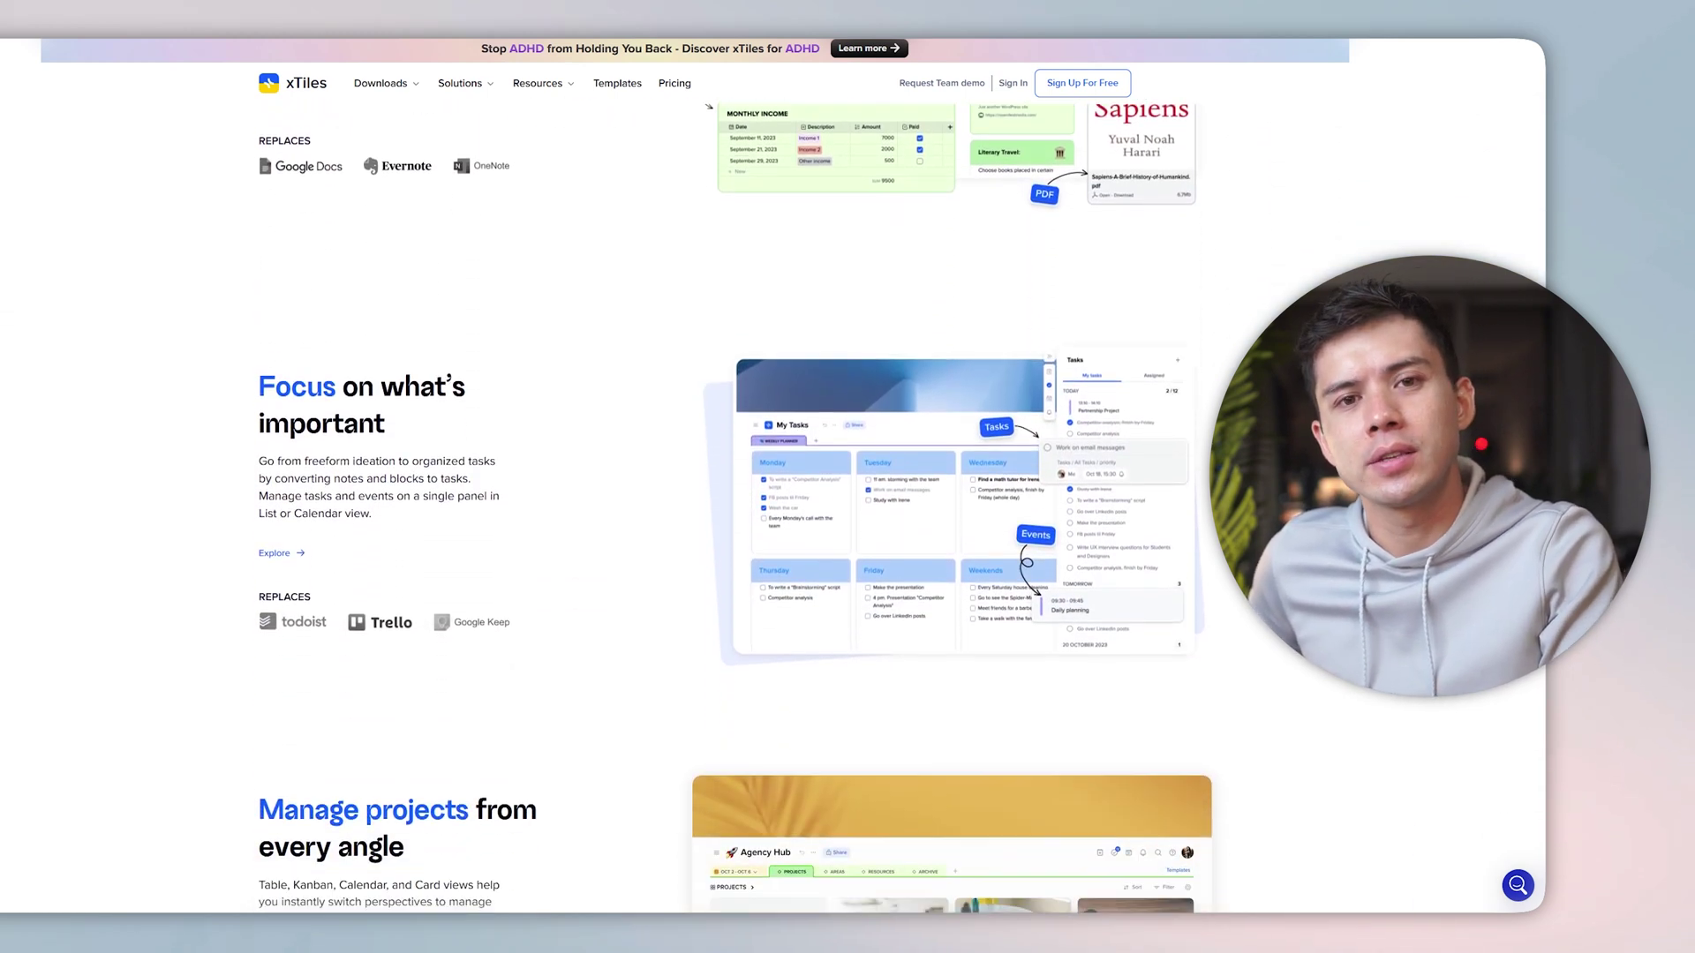
{"action": "scroll", "coordinate": [807, 366], "scroll_direction": "down", "scroll_amount": 8}
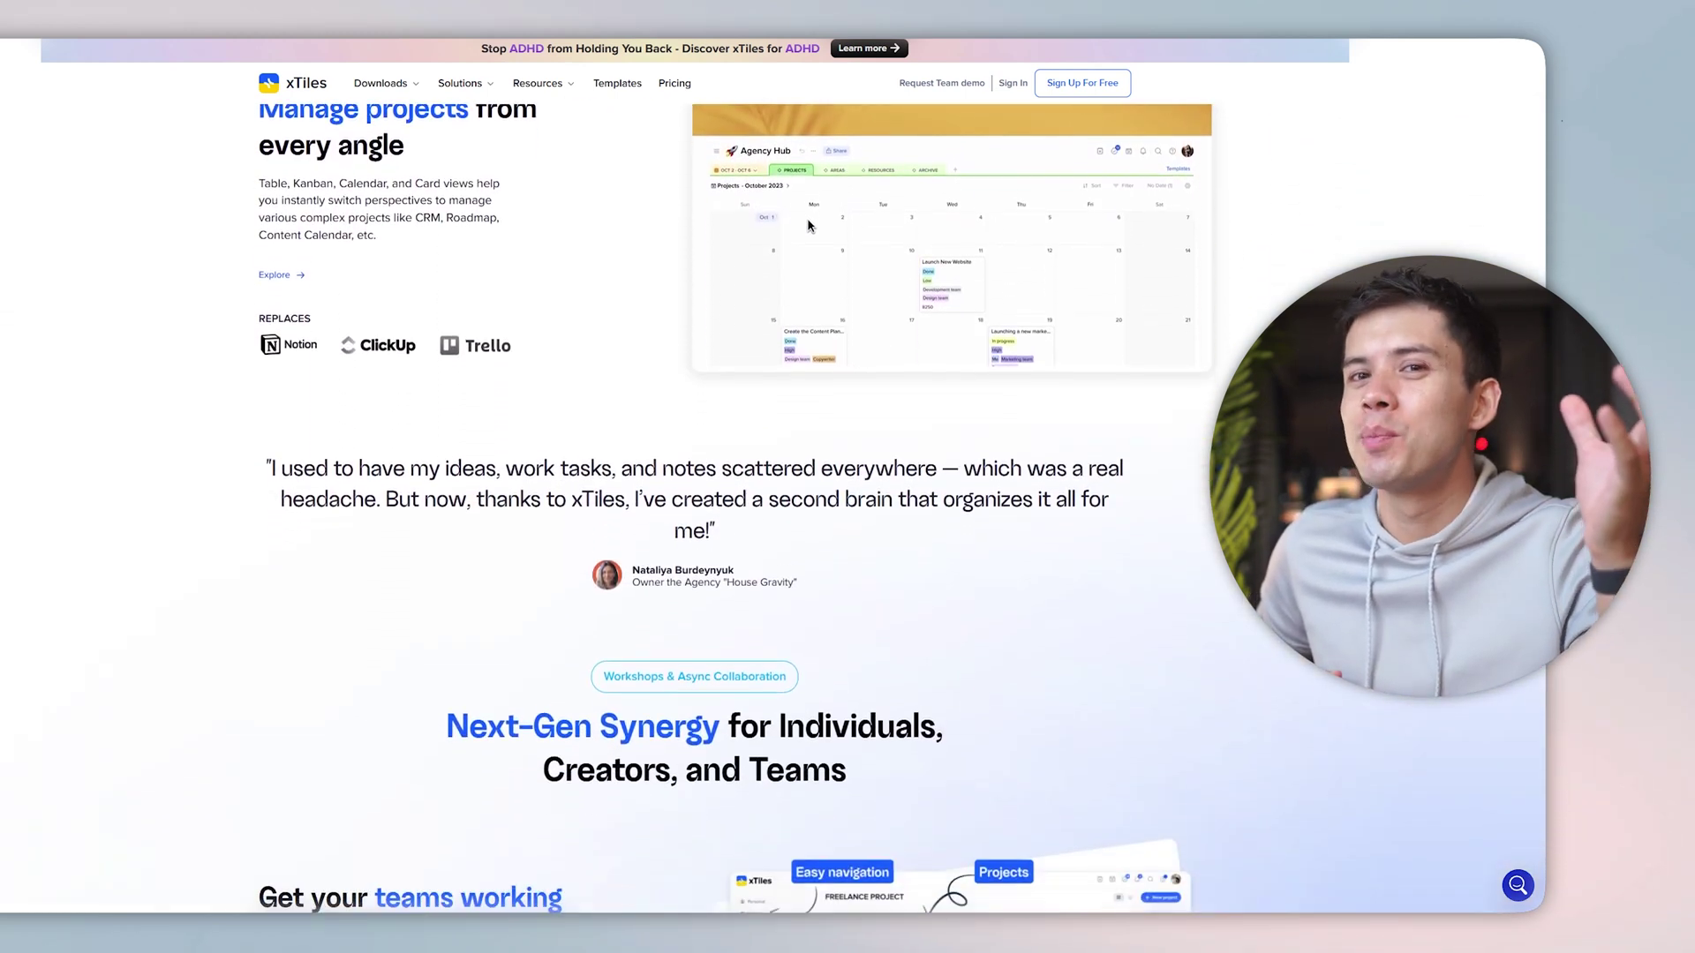
{"action": "scroll", "coordinate": [993, 898], "scroll_direction": "down", "scroll_amount": 6}
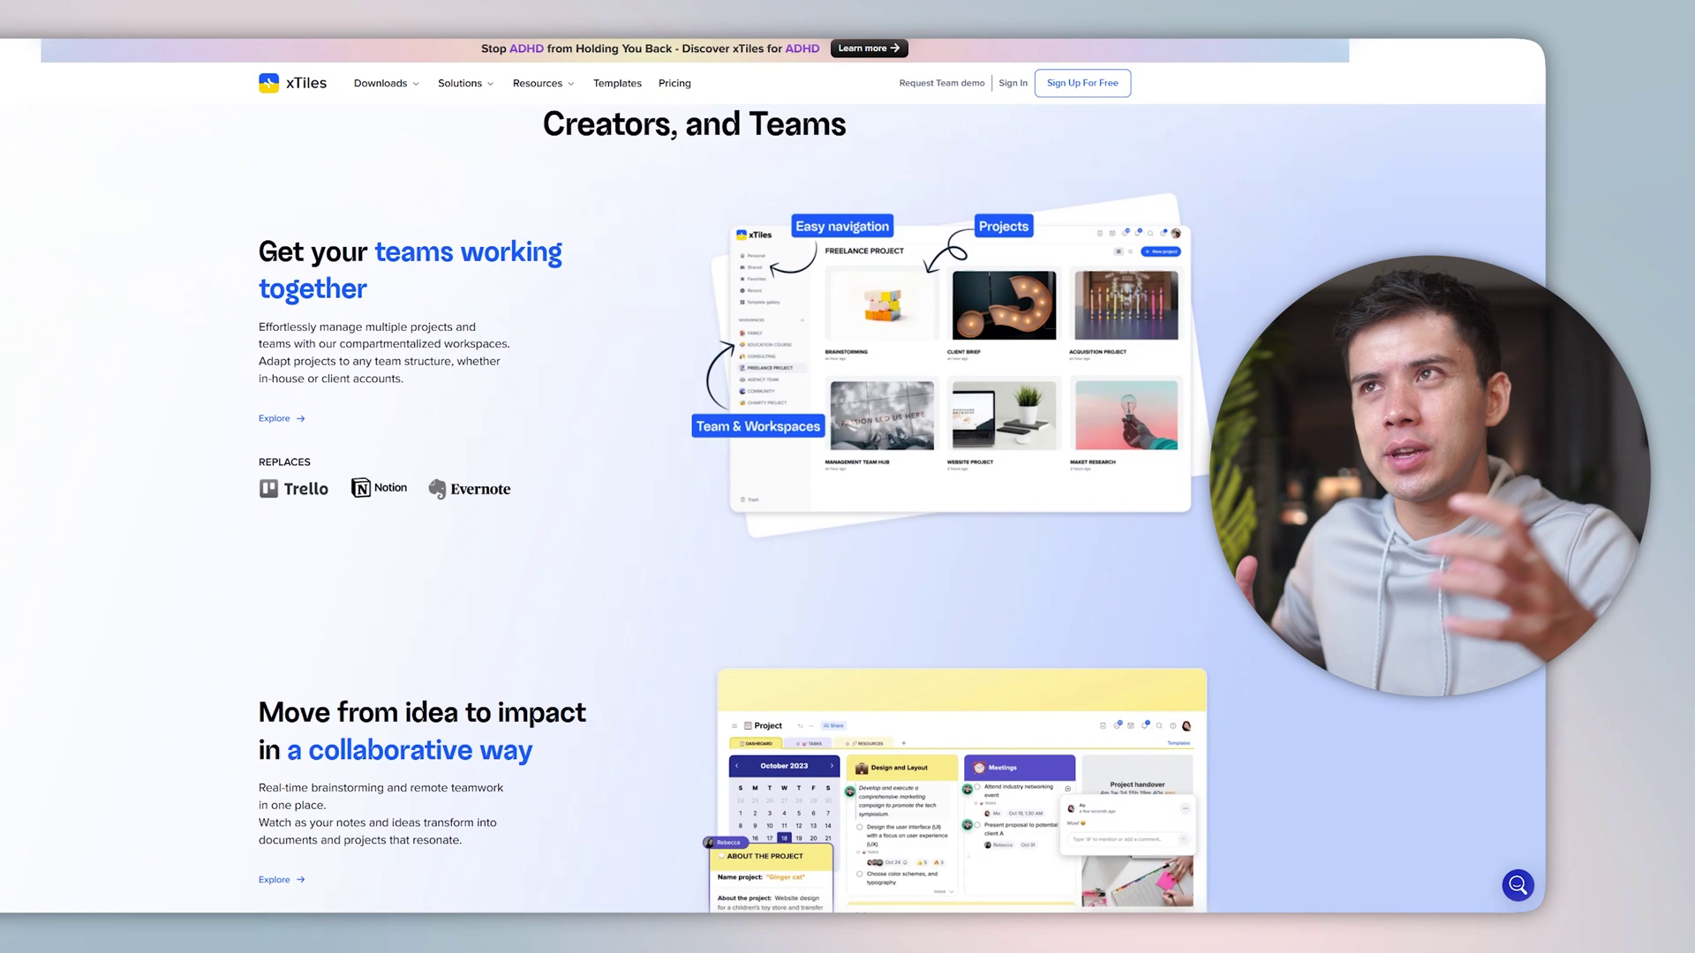
{"action": "scroll", "coordinate": [993, 898], "scroll_direction": "down", "scroll_amount": 3}
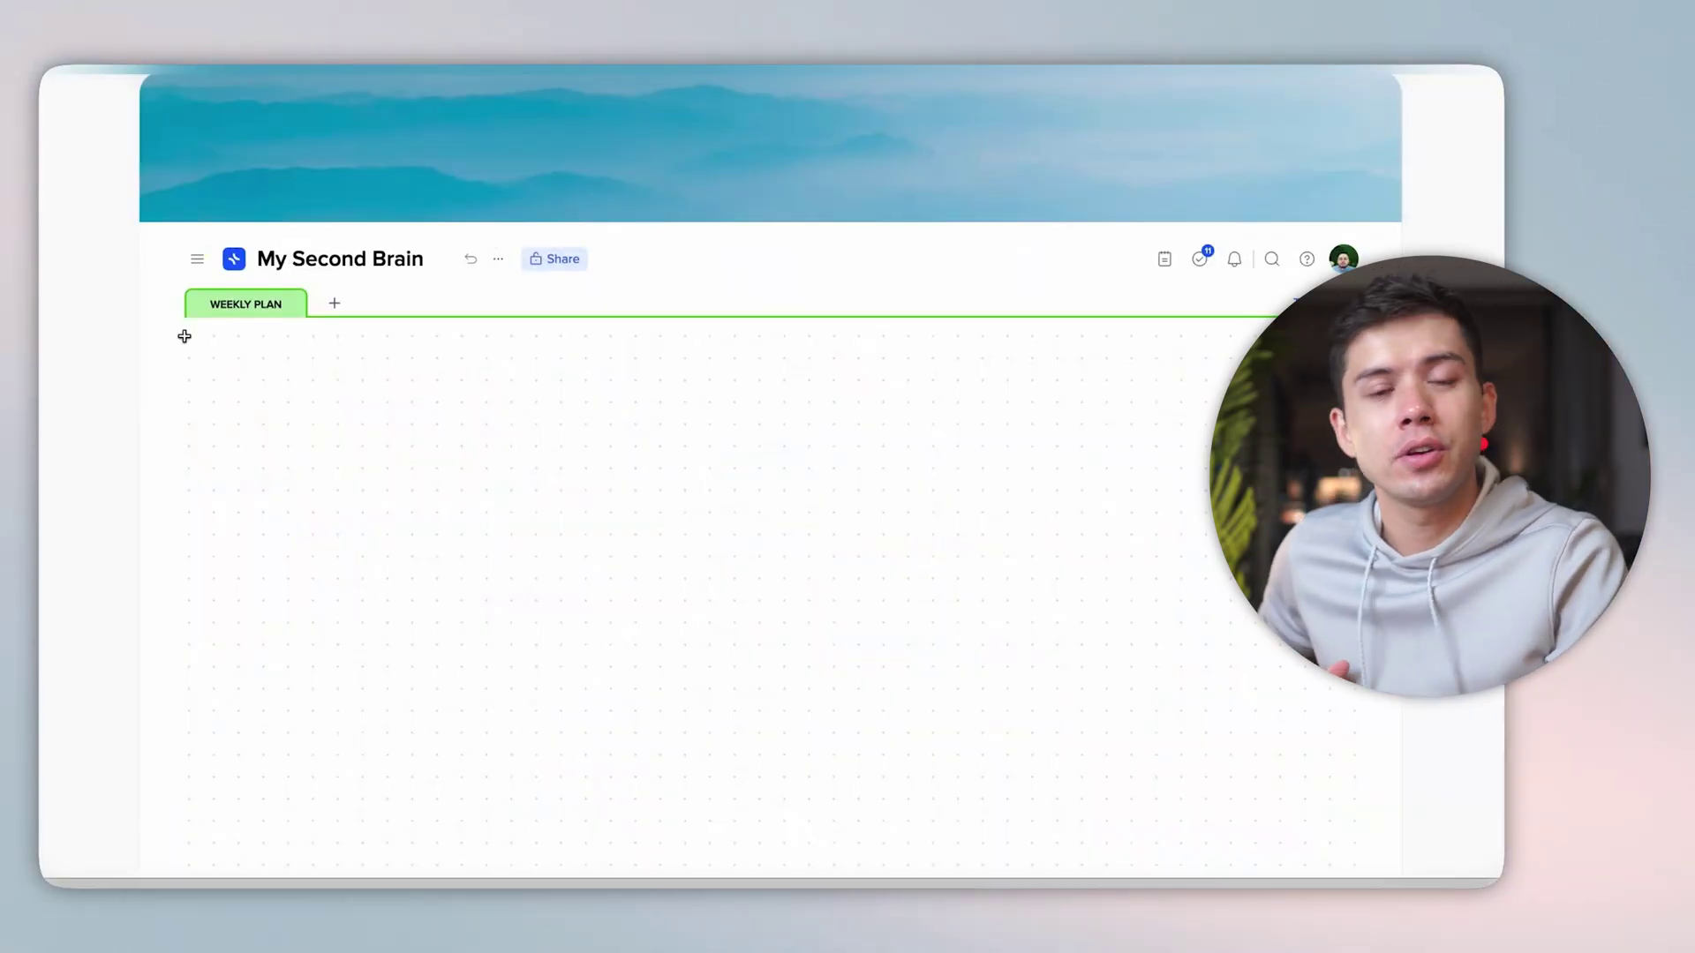
Step: Draw a new block on the empty board and title it 'Notes and Ideas'
{"action": "left_click_drag", "start_coordinate": [188, 331], "coordinate": [623, 613]}
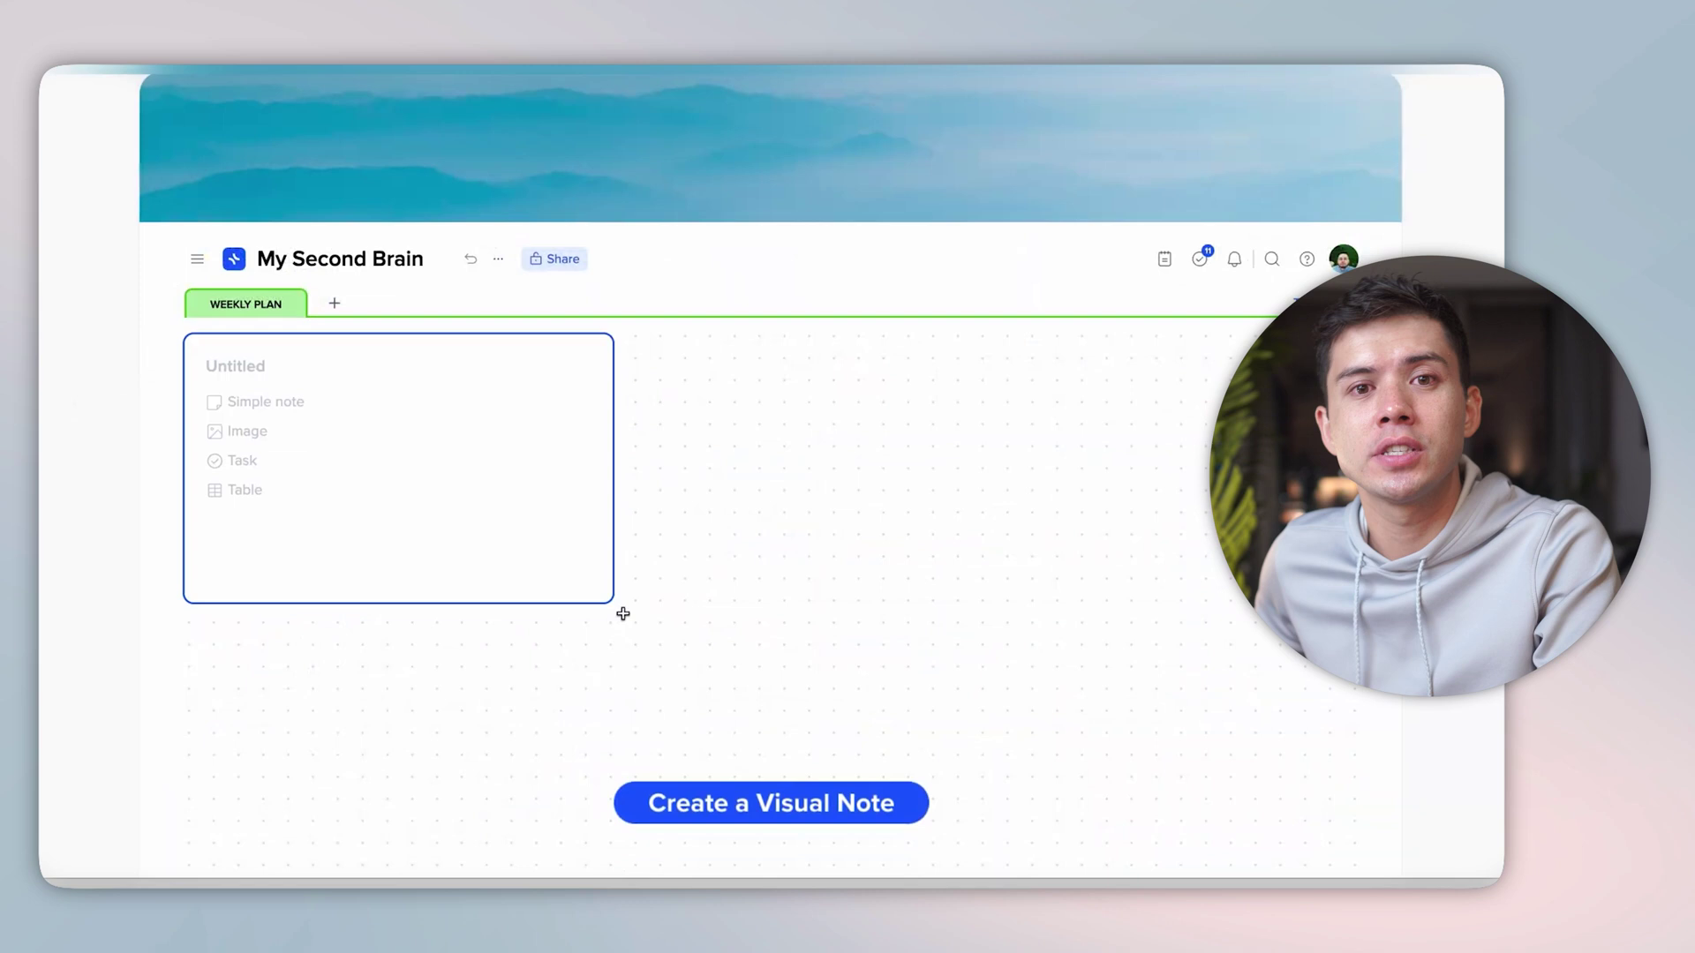
{"action": "left_click", "coordinate": [279, 368]}
{"action": "type", "text": "Notes and Ideas"}
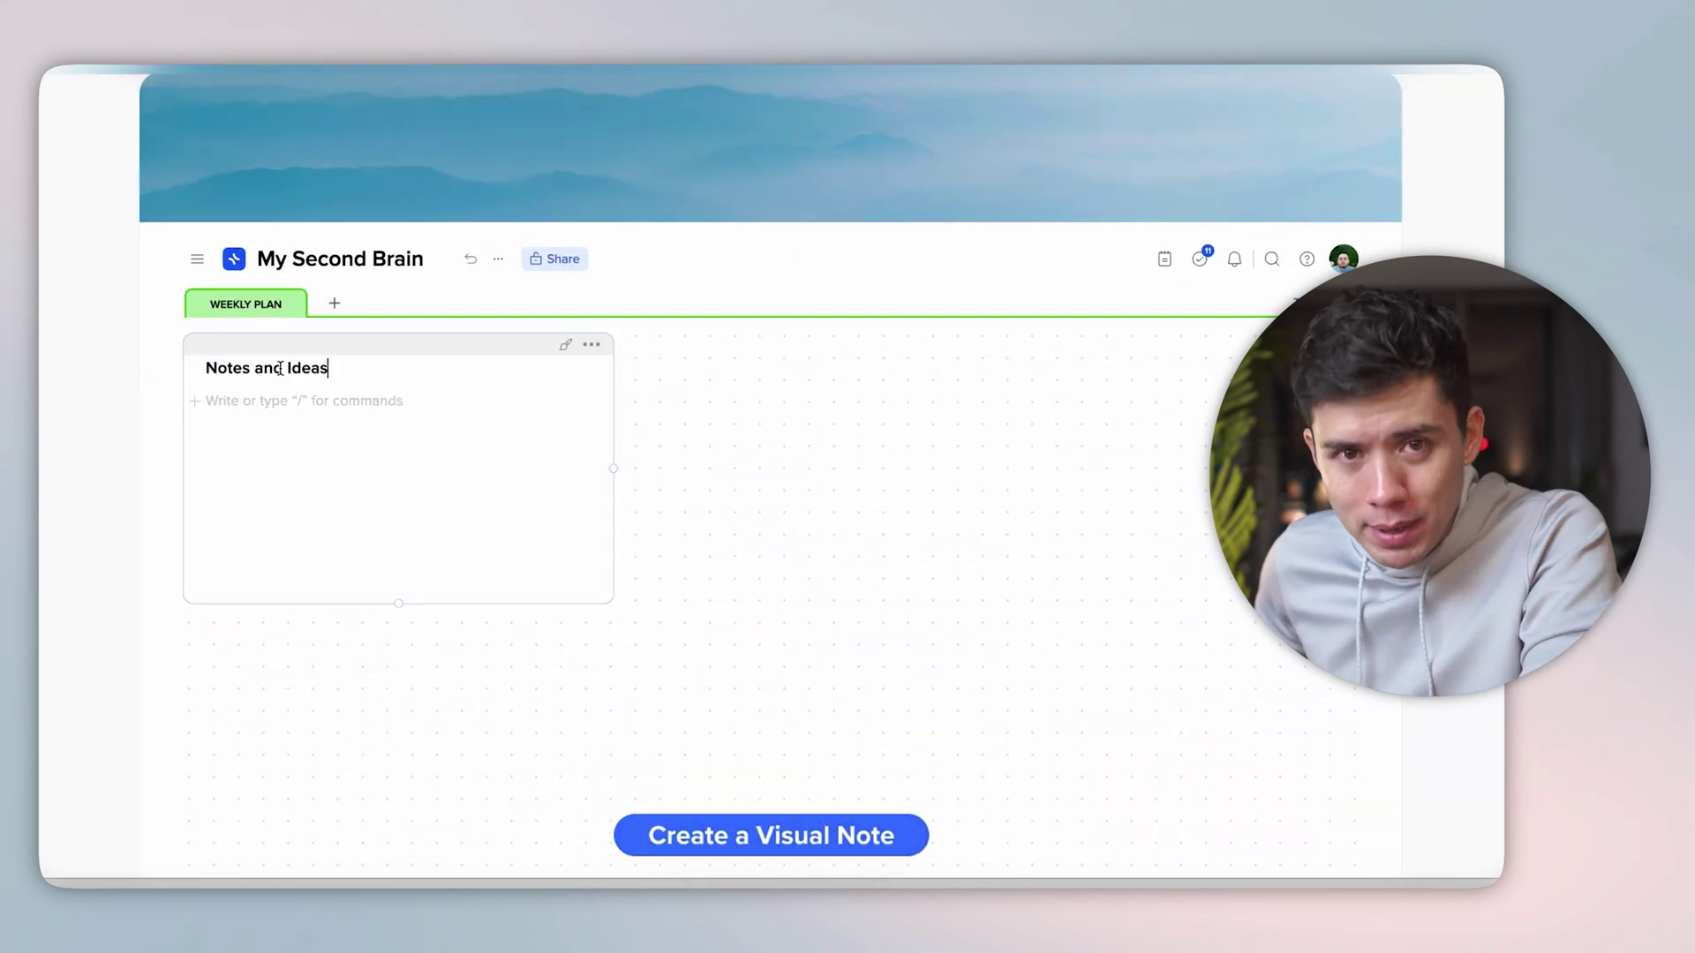
{"action": "left_click", "coordinate": [194, 402]}
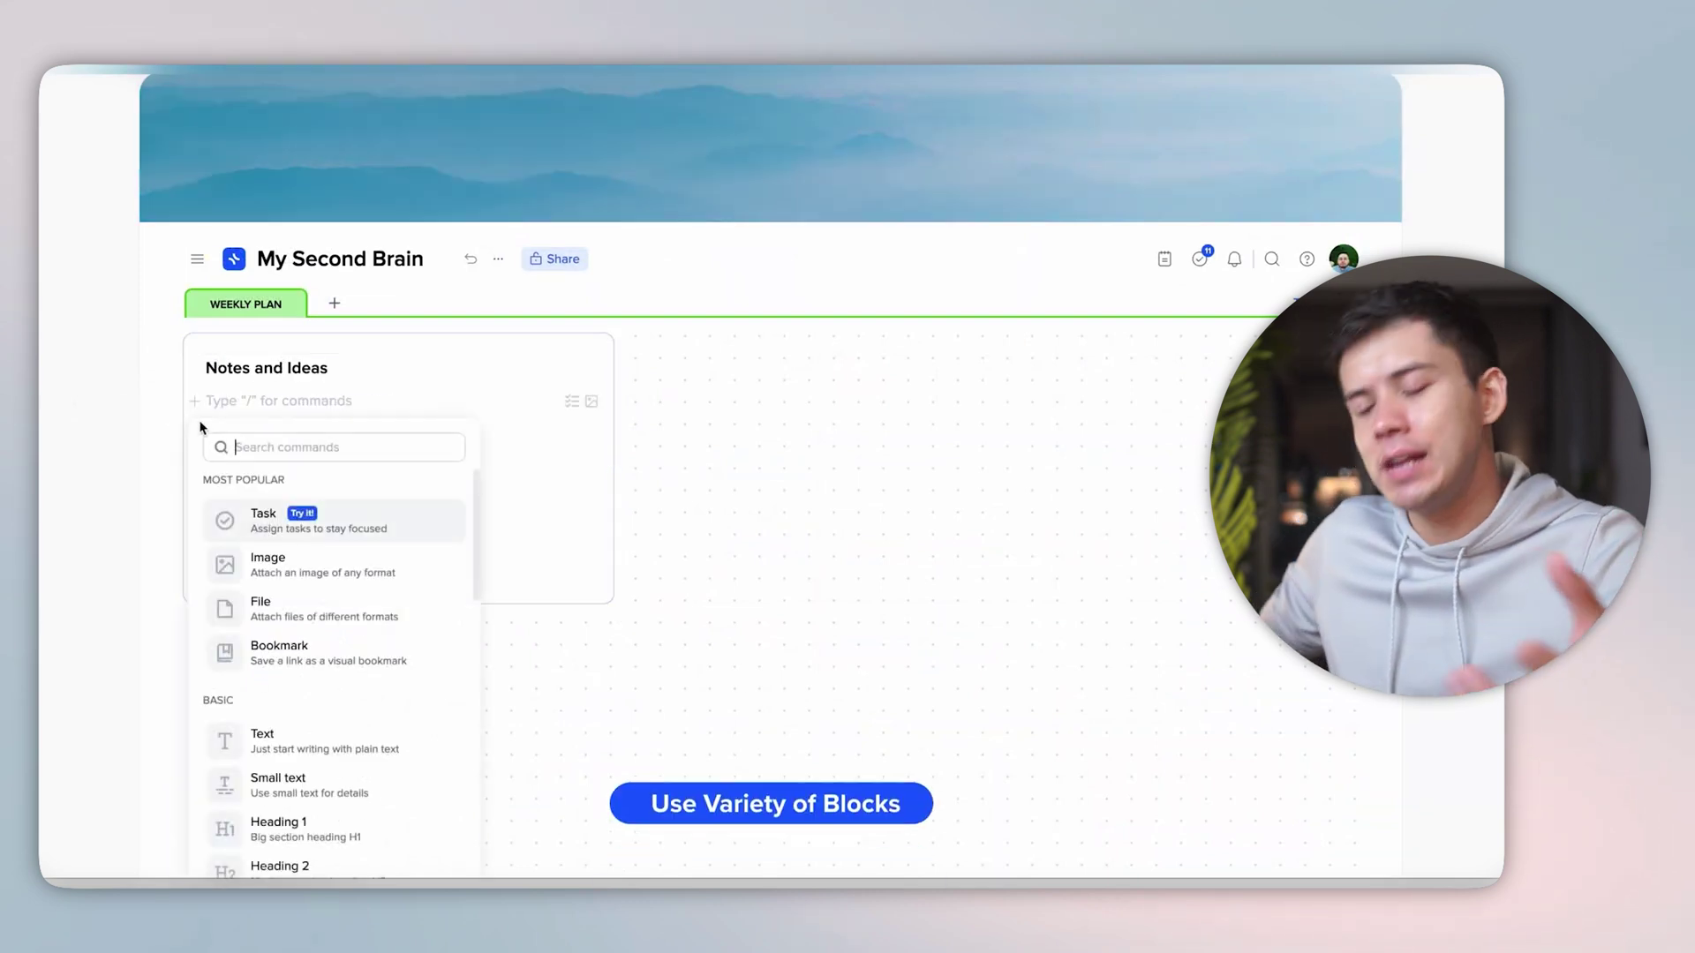
{"action": "left_click", "coordinate": [254, 741]}
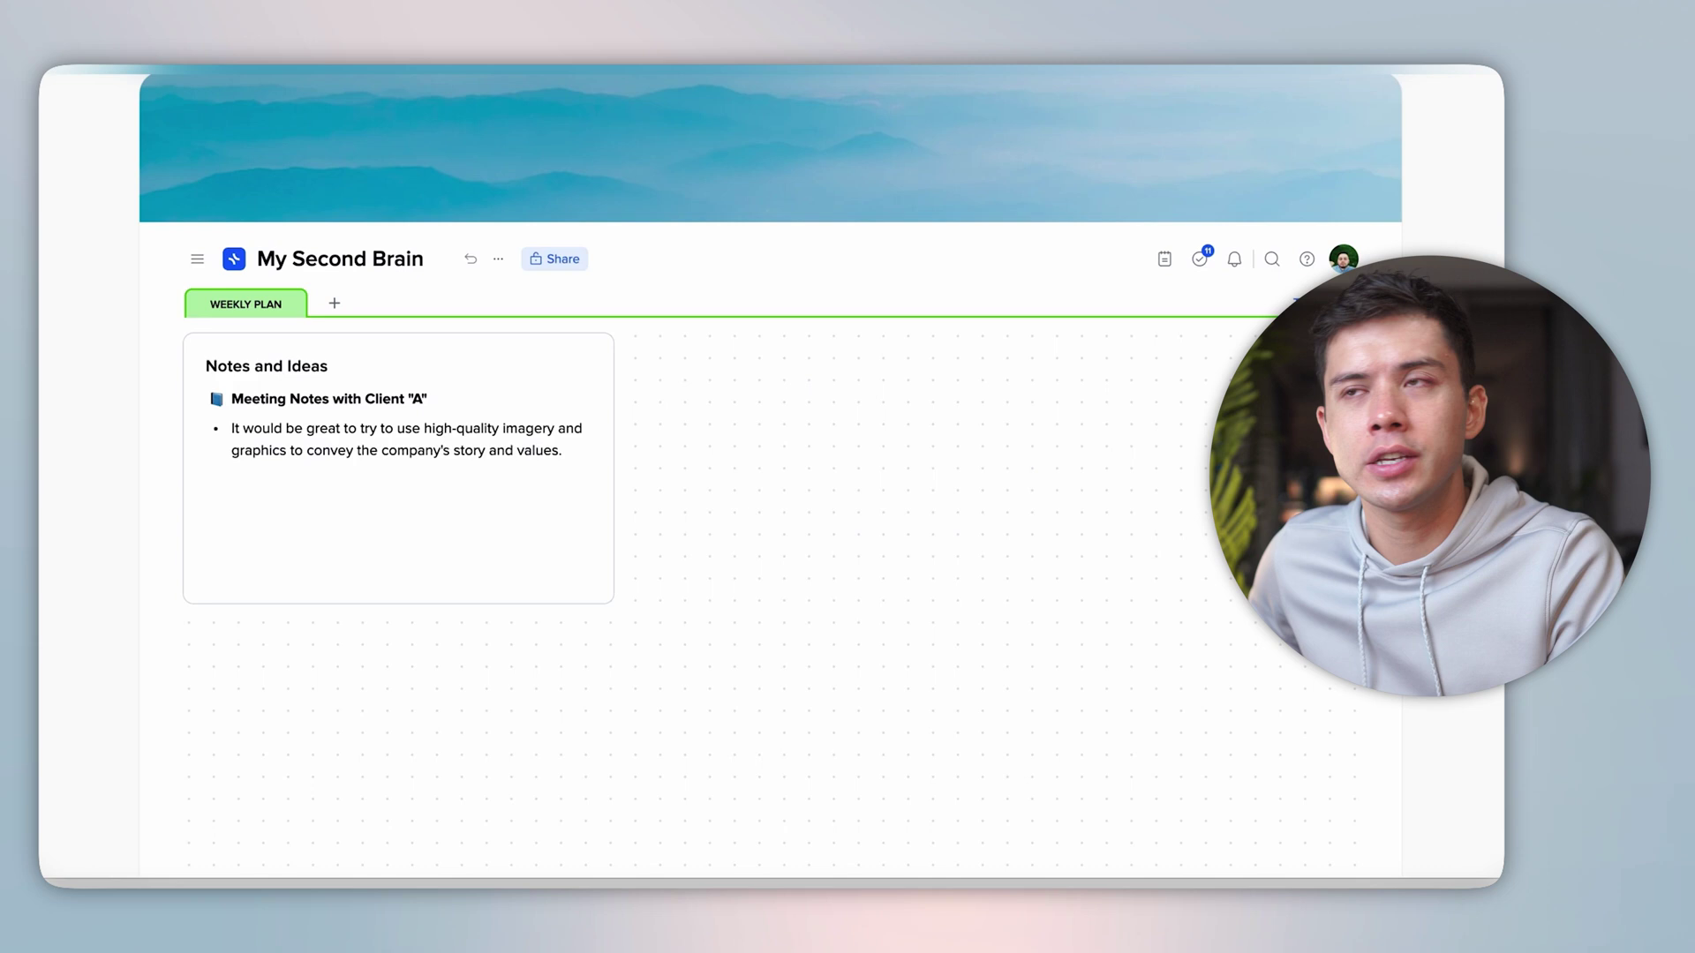
Step: Expand the Meeting Notes heading into its own panel, then close it
{"action": "left_click", "coordinate": [198, 400]}
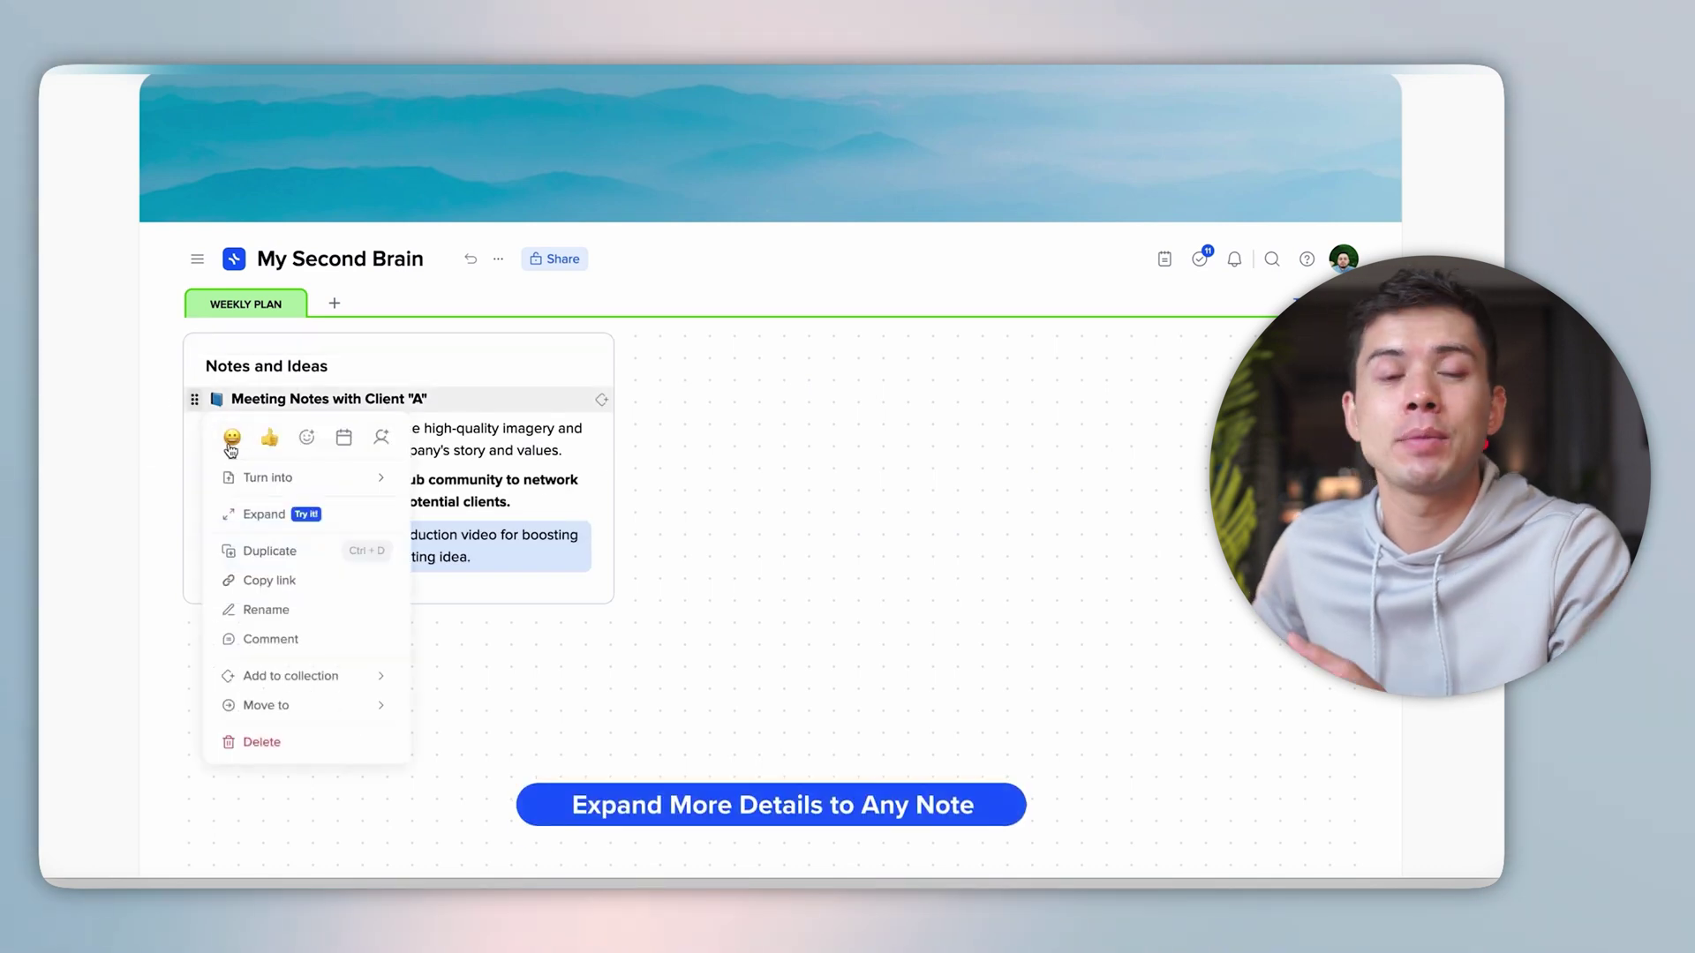
{"action": "left_click", "coordinate": [256, 515]}
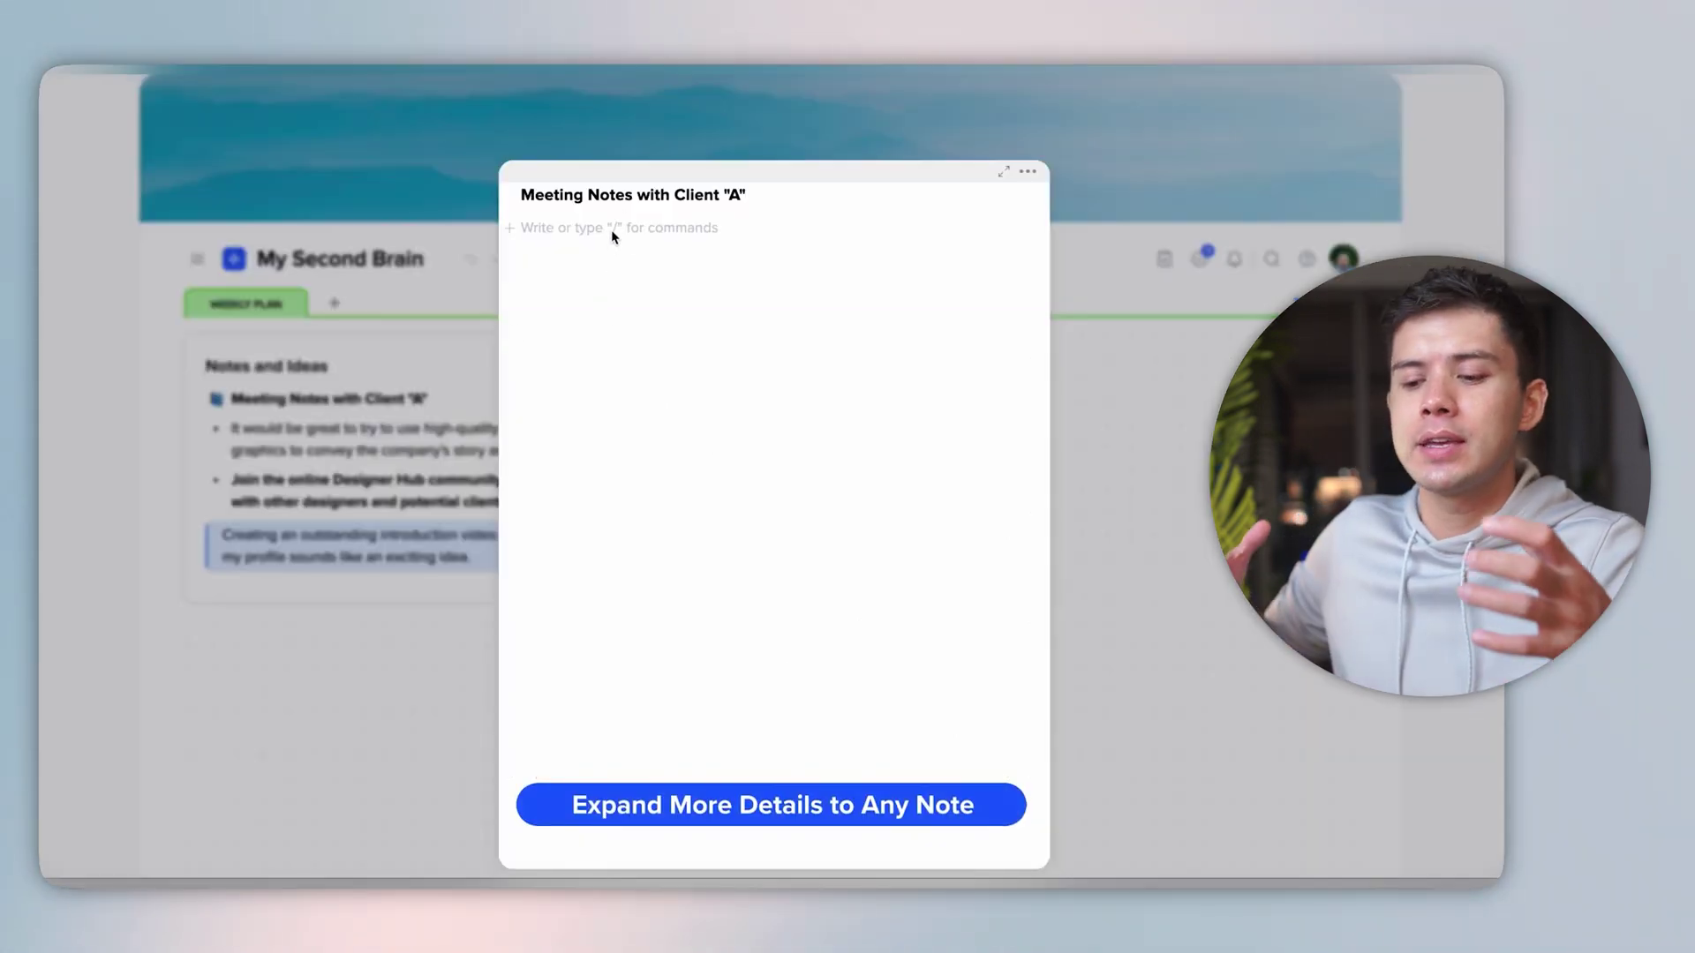
{"action": "left_click", "coordinate": [214, 243]}
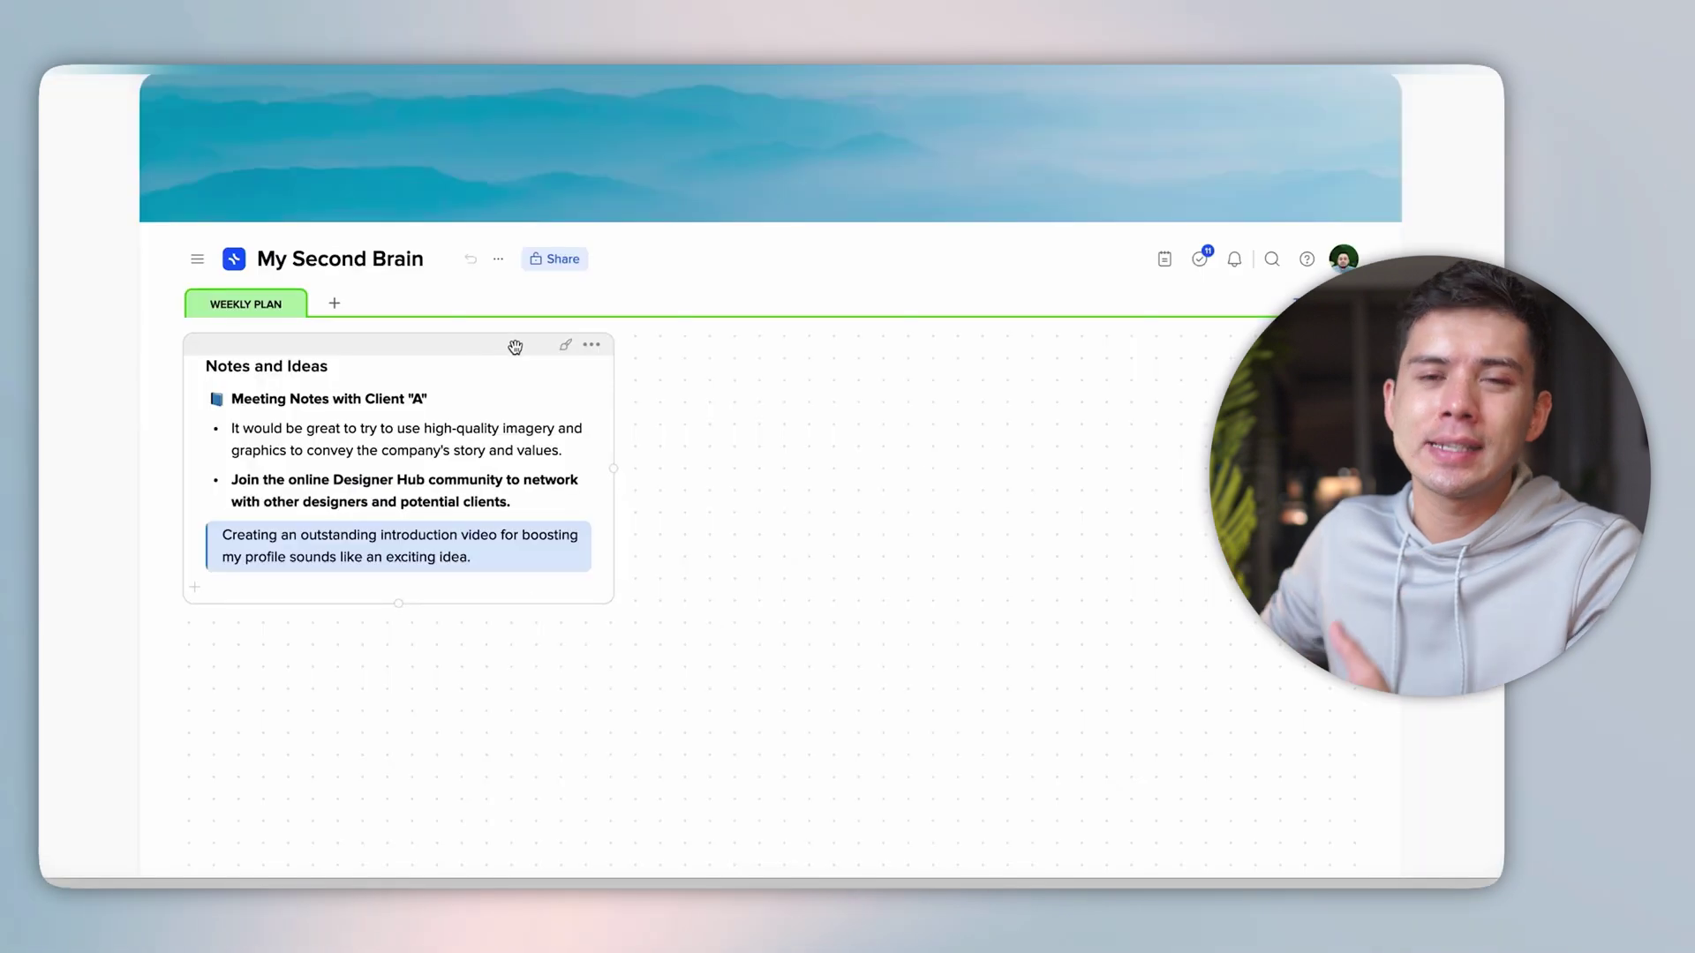
Step: Give Notes and Ideas a yellow emoji header and restore the board's other cards
{"action": "left_click", "coordinate": [565, 347]}
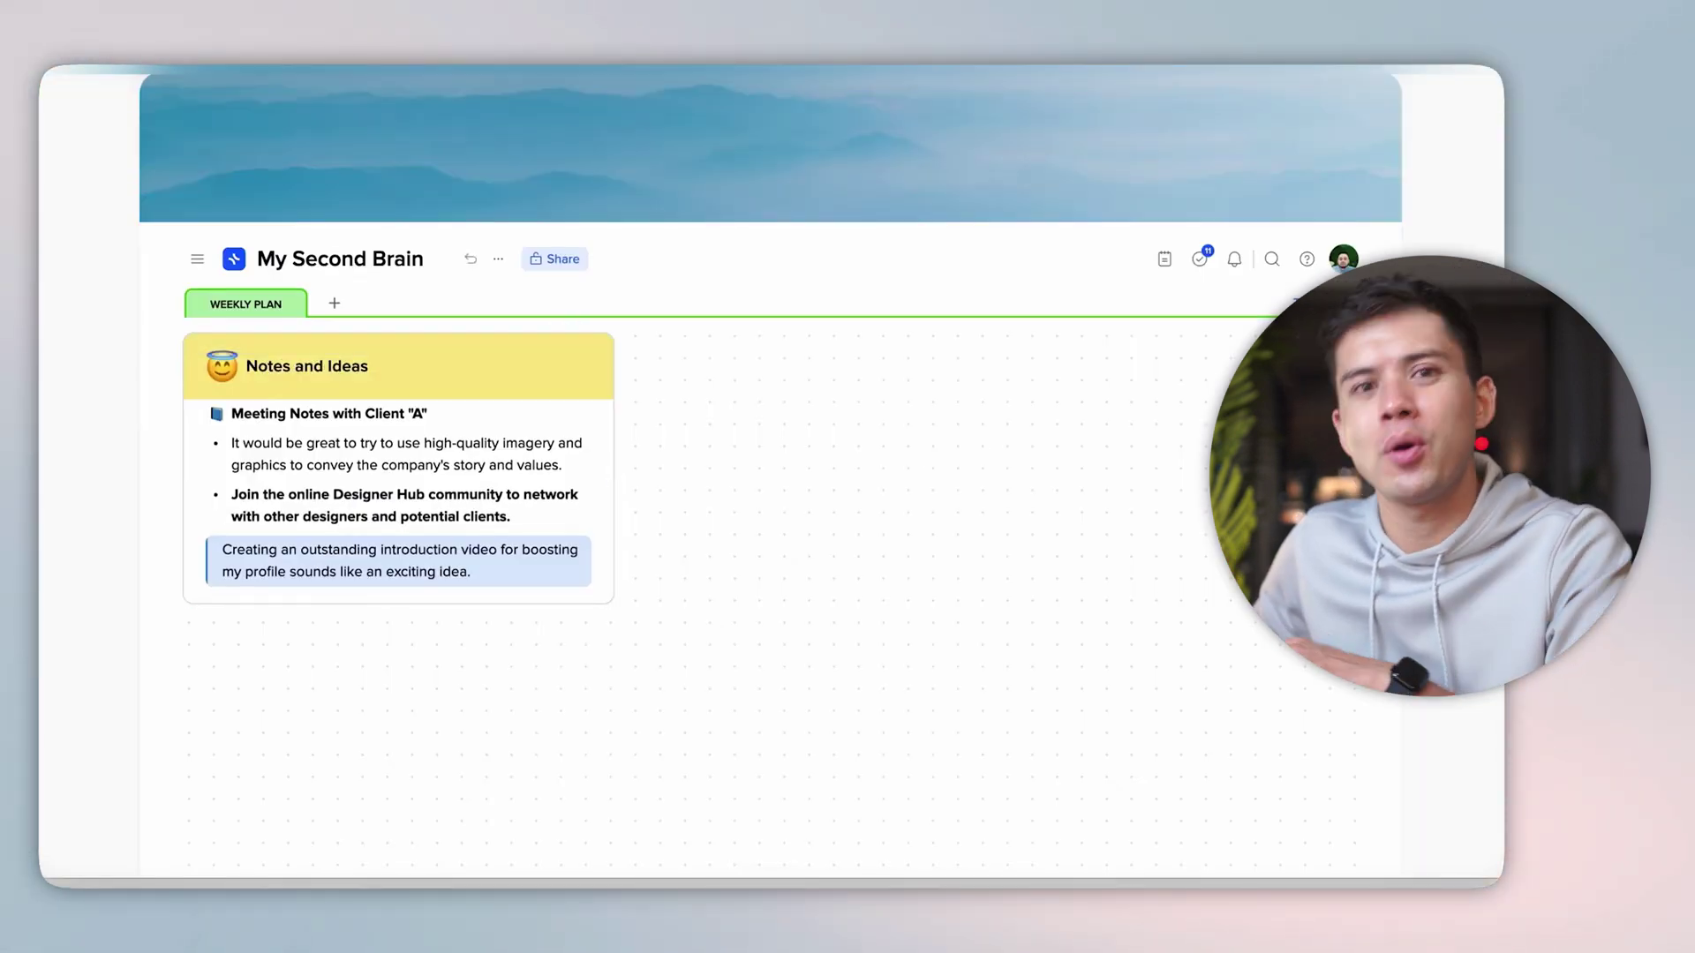
{"action": "key", "text": "ctrl+z"}
{"action": "key", "text": "ctrl+z"}
{"action": "key", "text": "ctrl+z"}
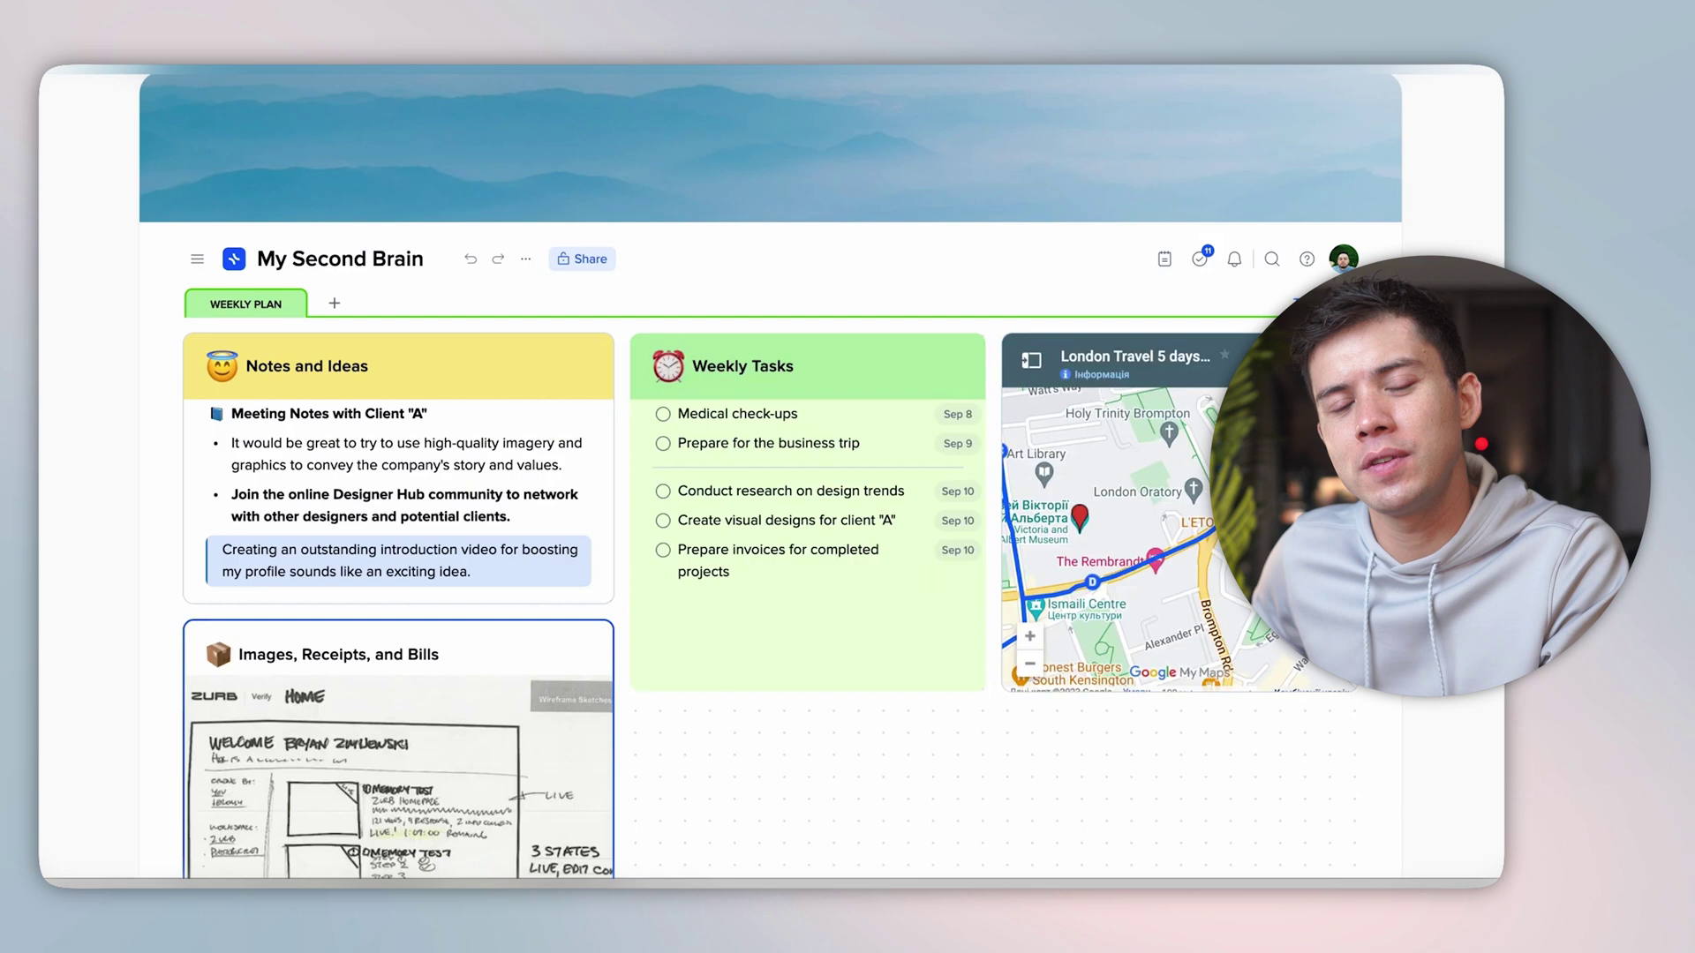
{"action": "key", "text": "ctrl+z"}
{"action": "key", "text": "ctrl+z"}
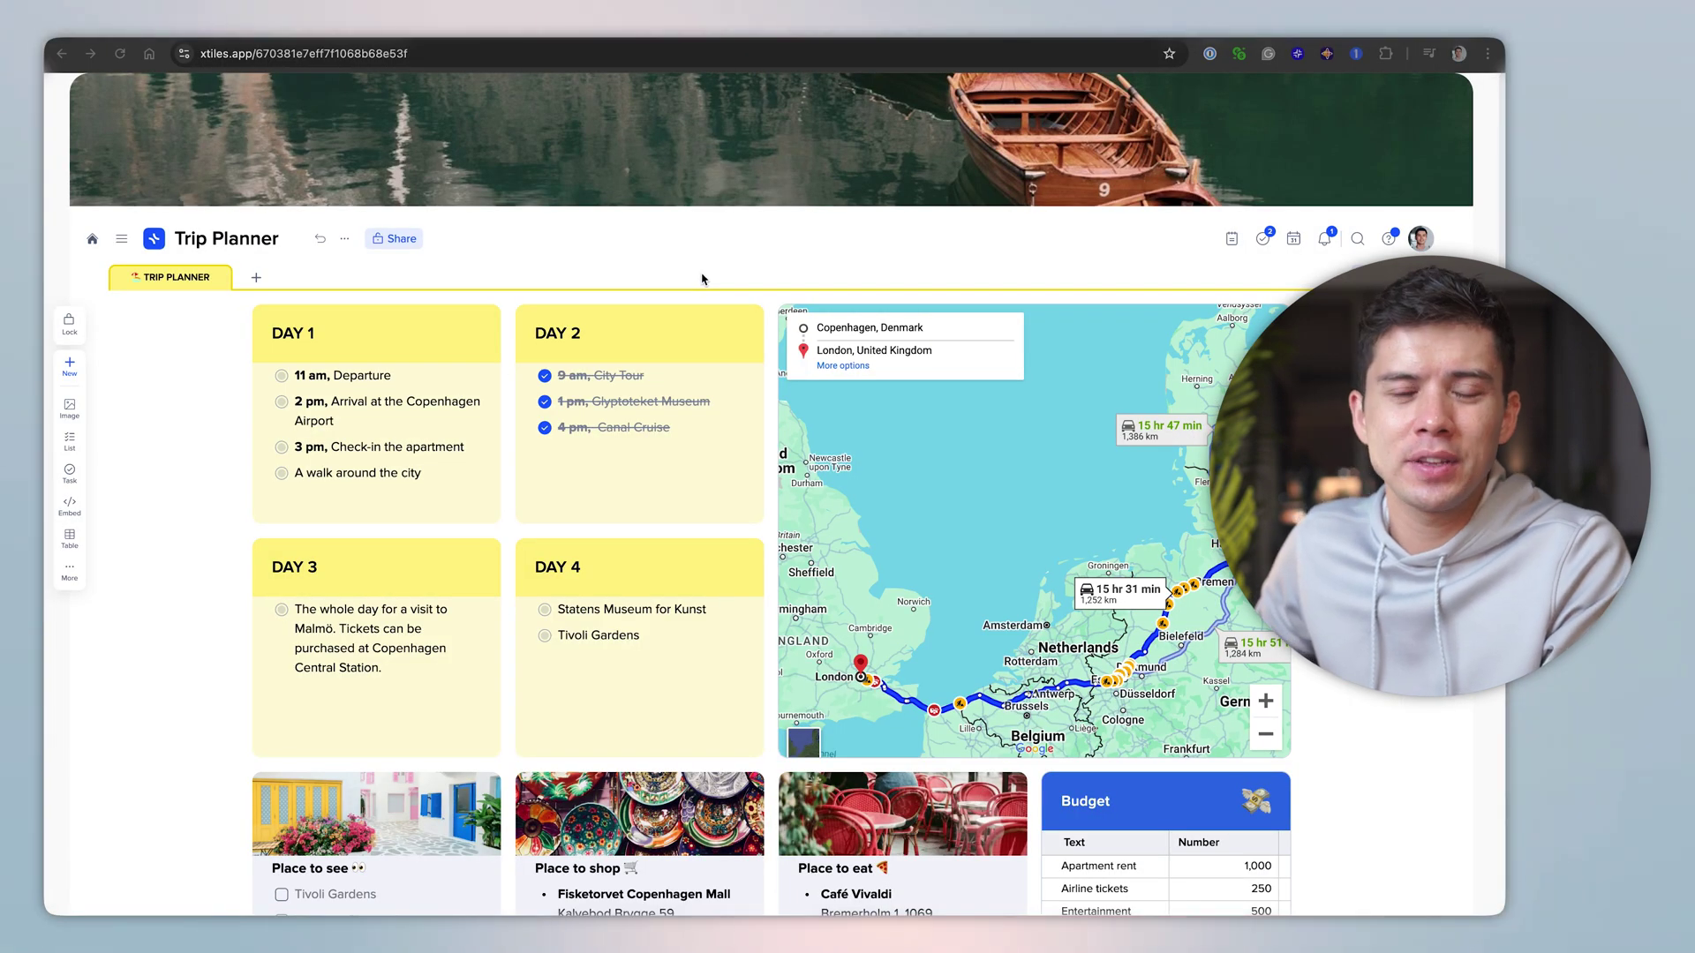
Step: Pan the Trip Planner's embedded map toward Copenhagen and zoom in on it
{"action": "scroll", "coordinate": [719, 315], "scroll_direction": "down", "scroll_amount": 3}
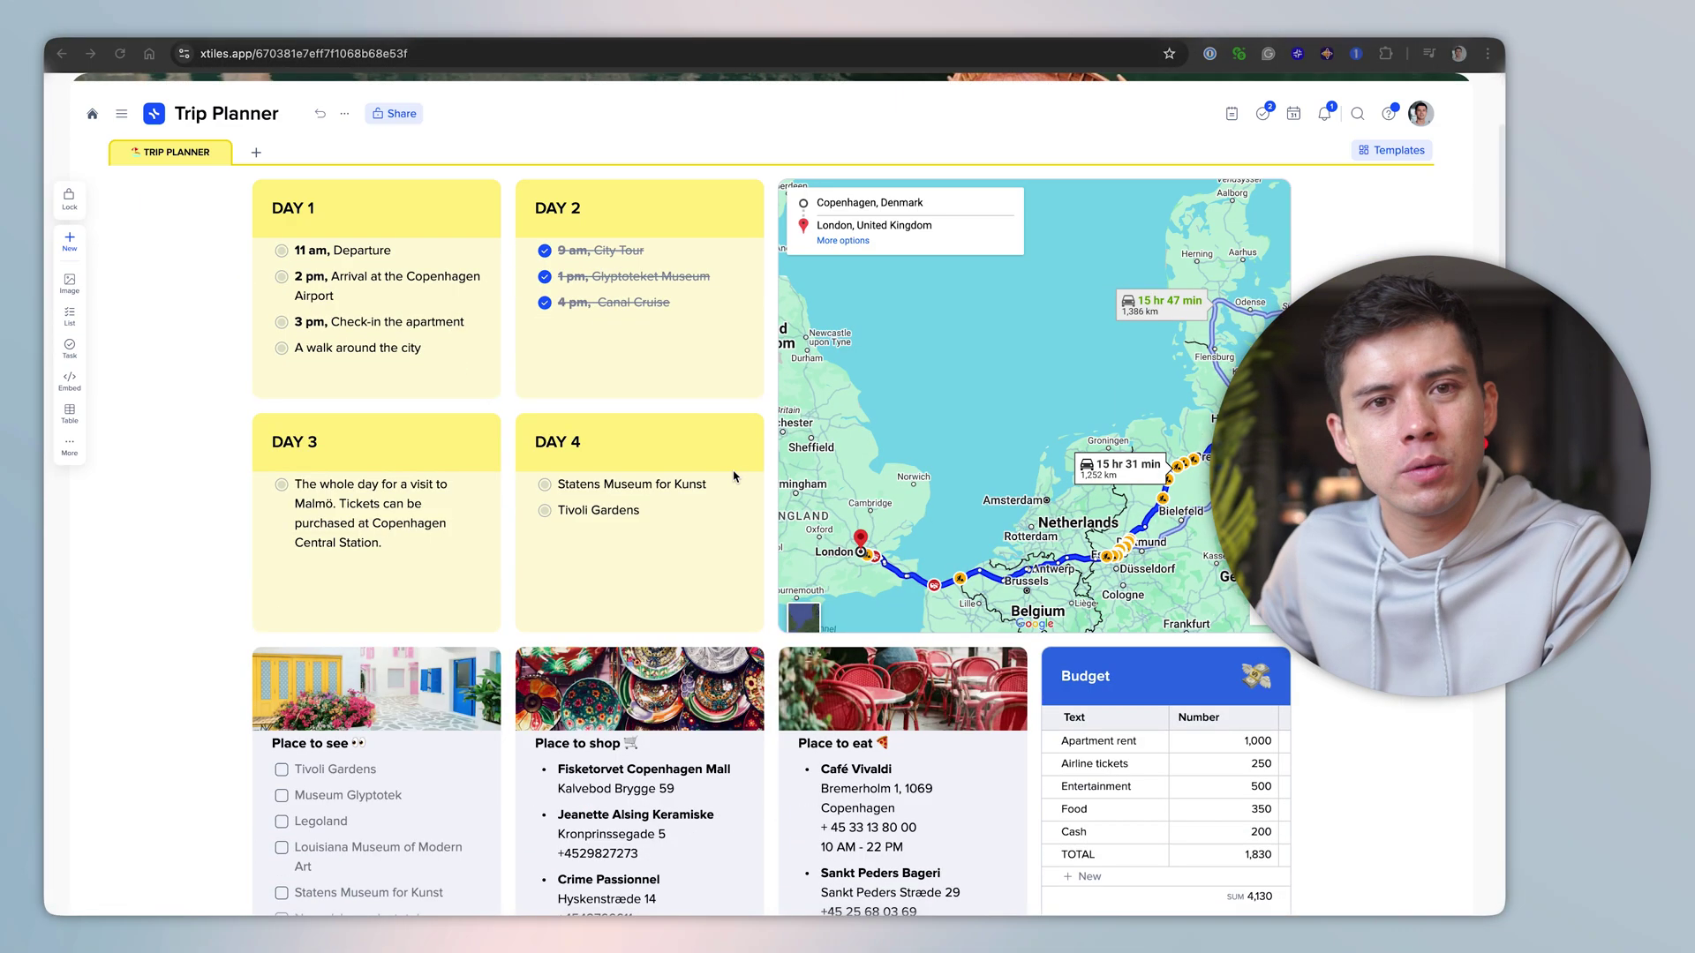
{"action": "left_click_drag", "start_coordinate": [1003, 477], "coordinate": [932, 418]}
{"action": "scroll", "coordinate": [1135, 388], "scroll_direction": "up", "scroll_amount": 5}
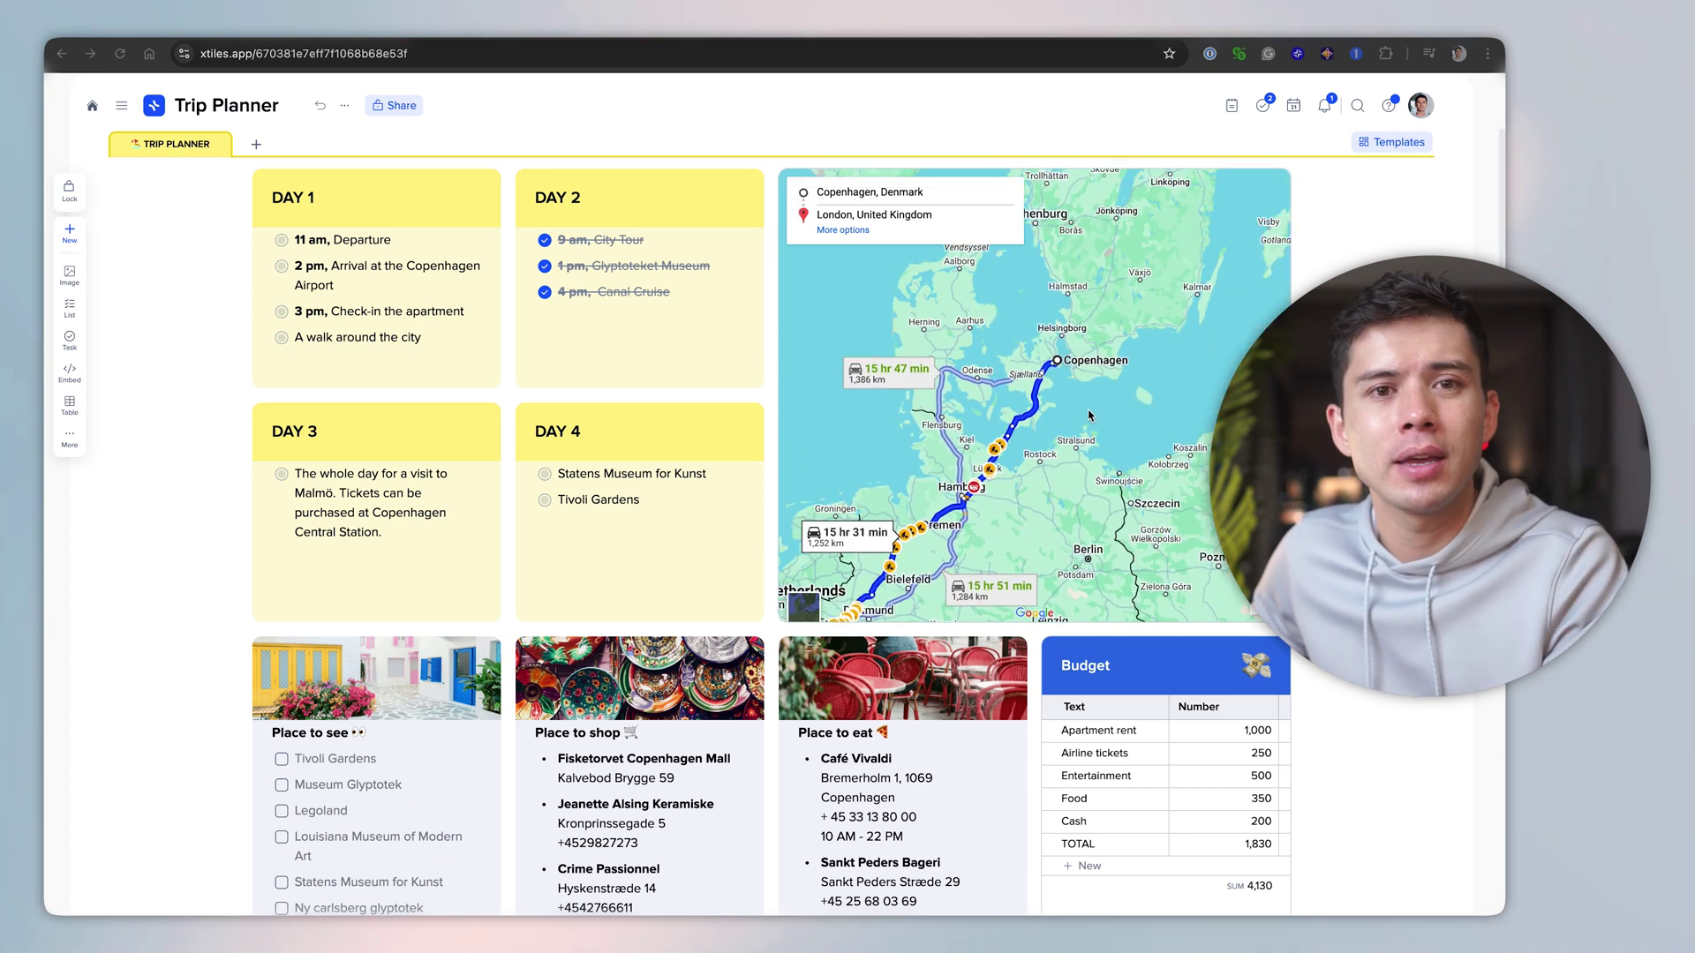
{"action": "scroll", "coordinate": [1074, 388], "scroll_direction": "up", "scroll_amount": 3}
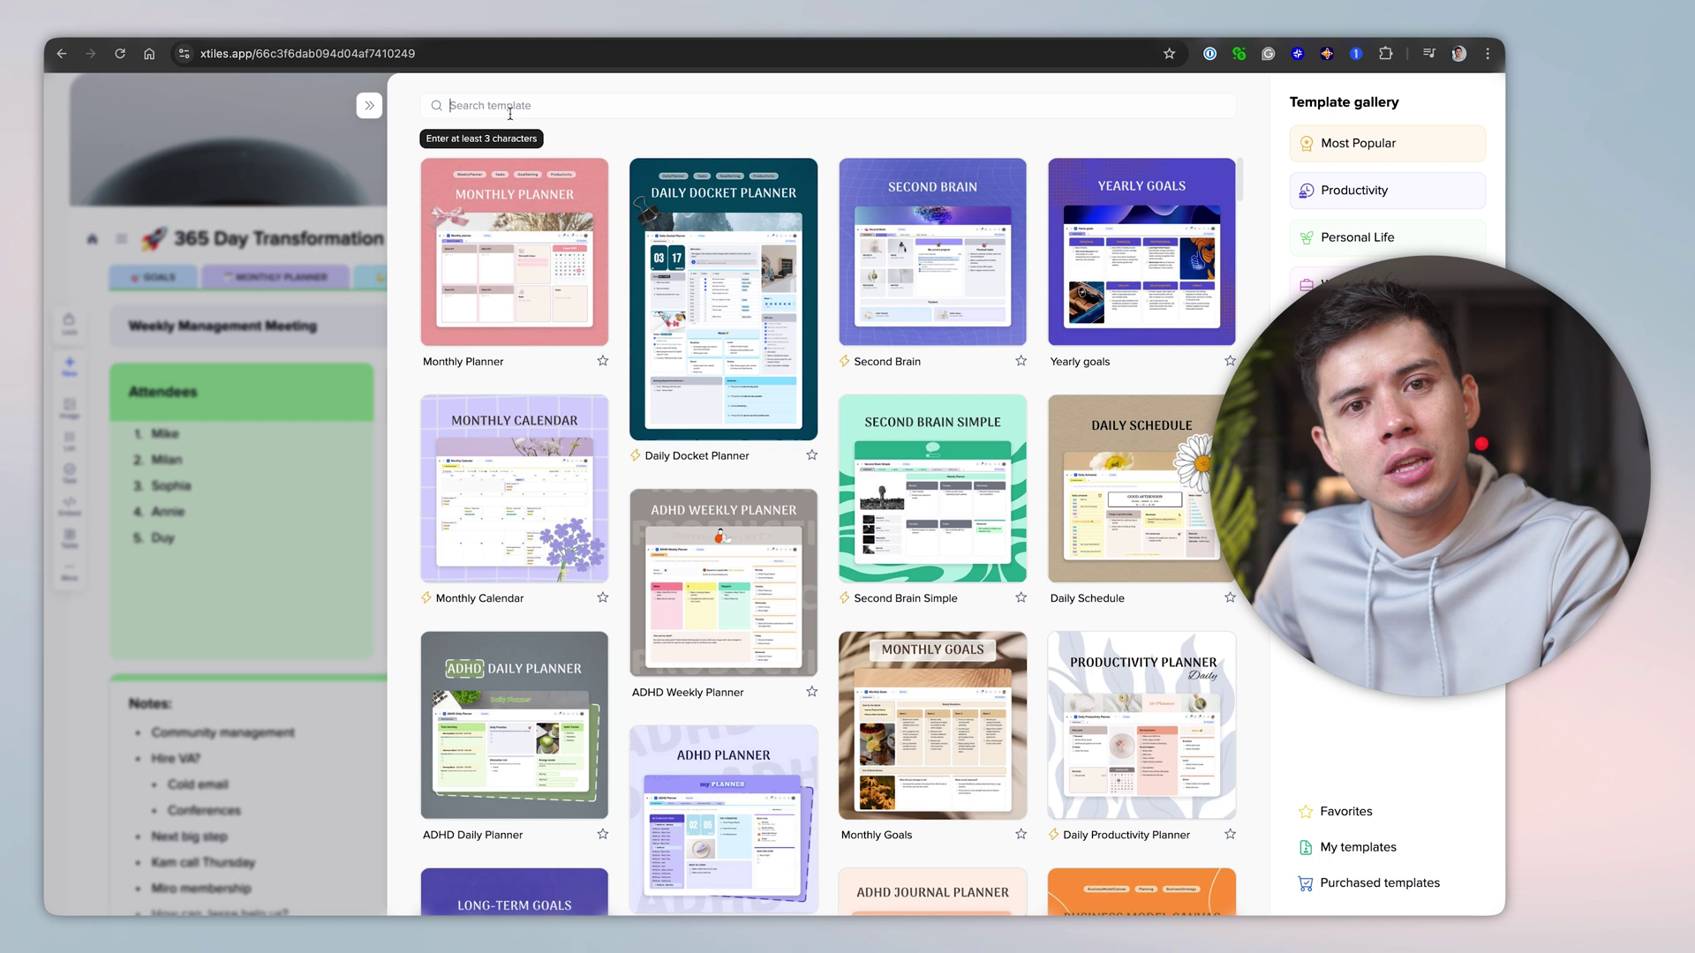
Step: Search templates for 'weekly pl' and preview Weekly Planner Classic
{"action": "type", "text": "weekly planner"}
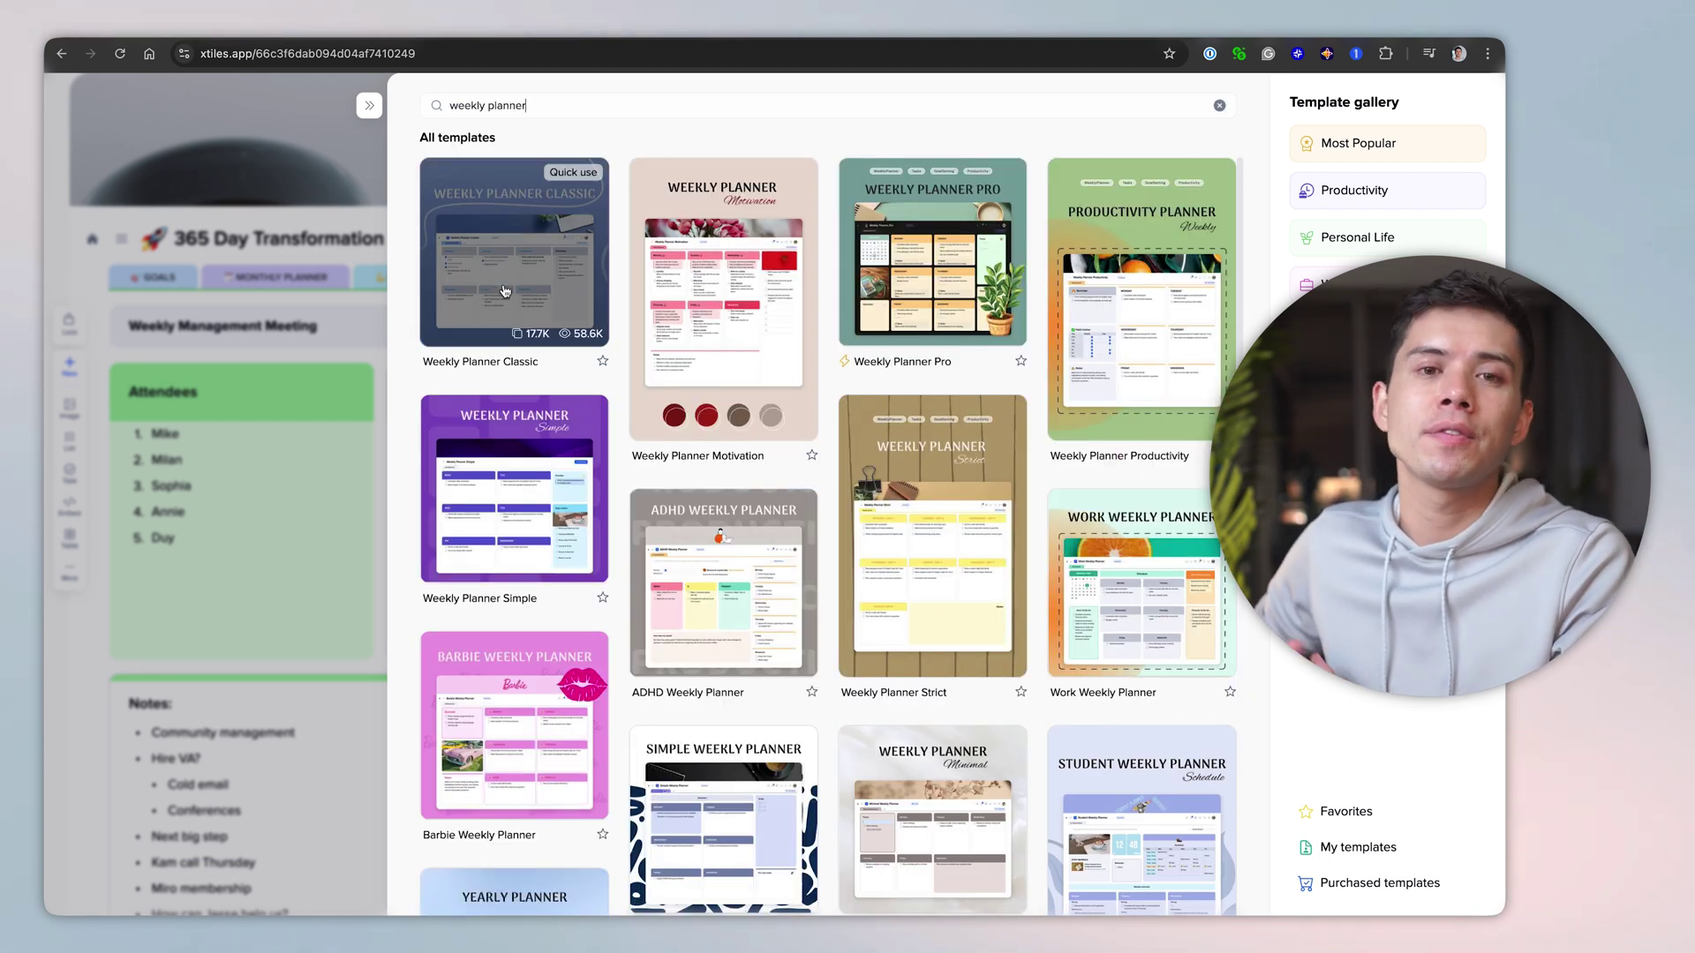
{"action": "left_click", "coordinate": [536, 276]}
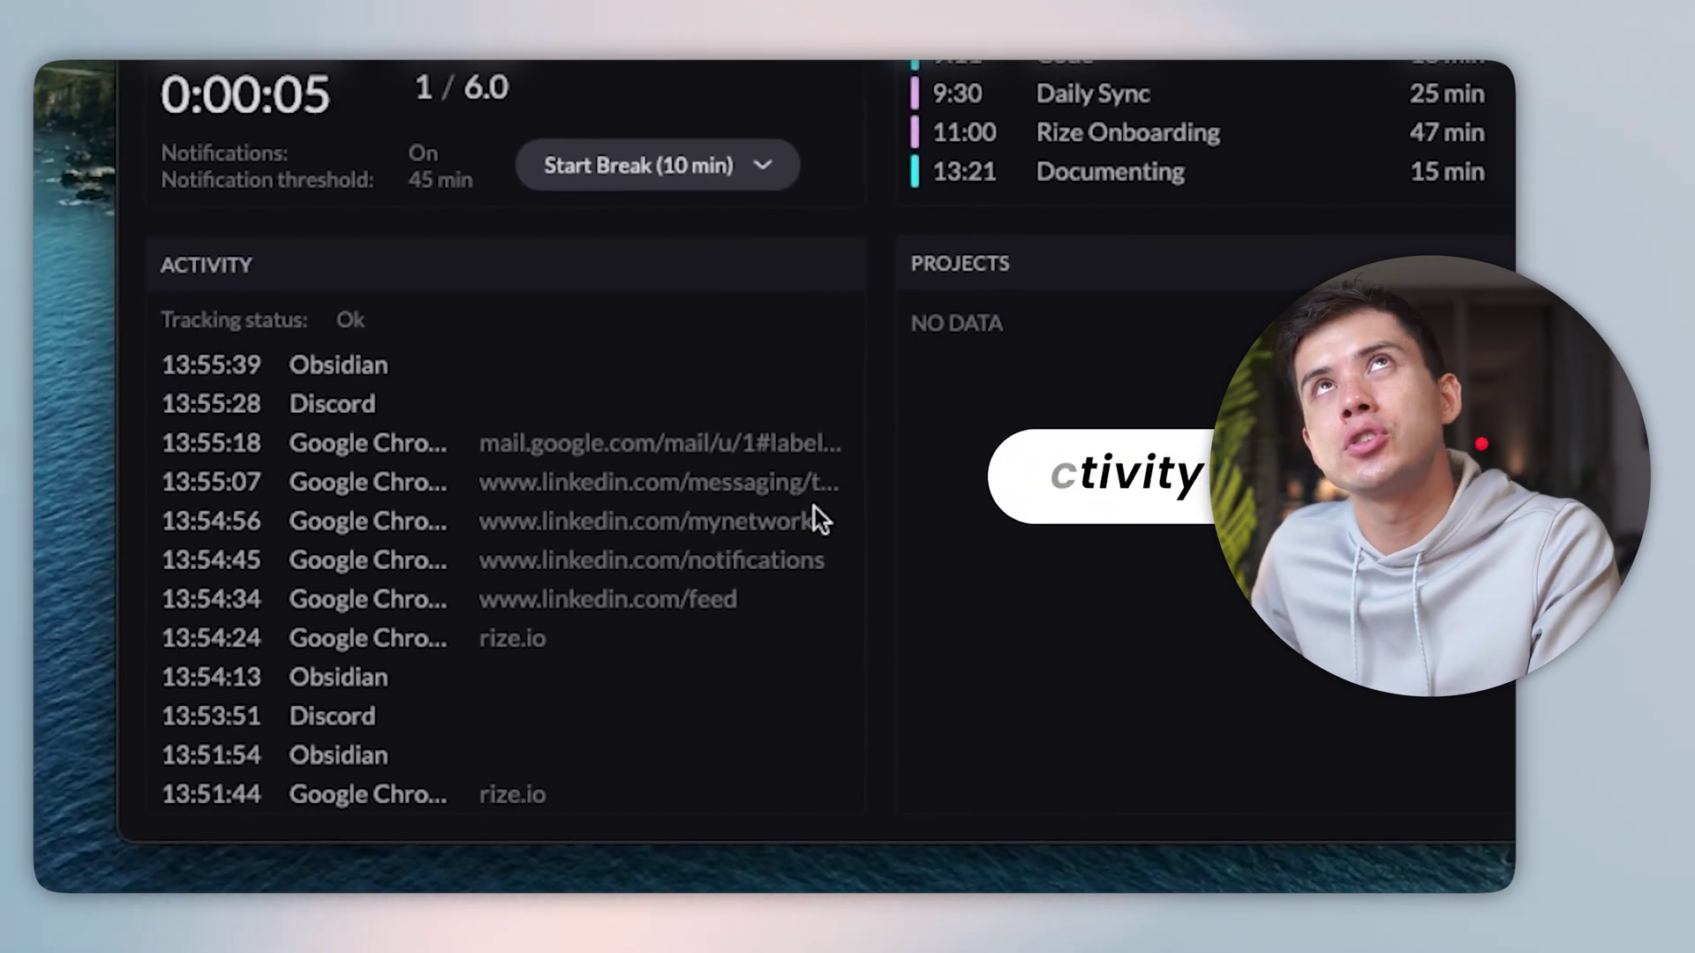
{"action": "scroll", "coordinate": [813, 521], "scroll_direction": "up", "scroll_amount": 3}
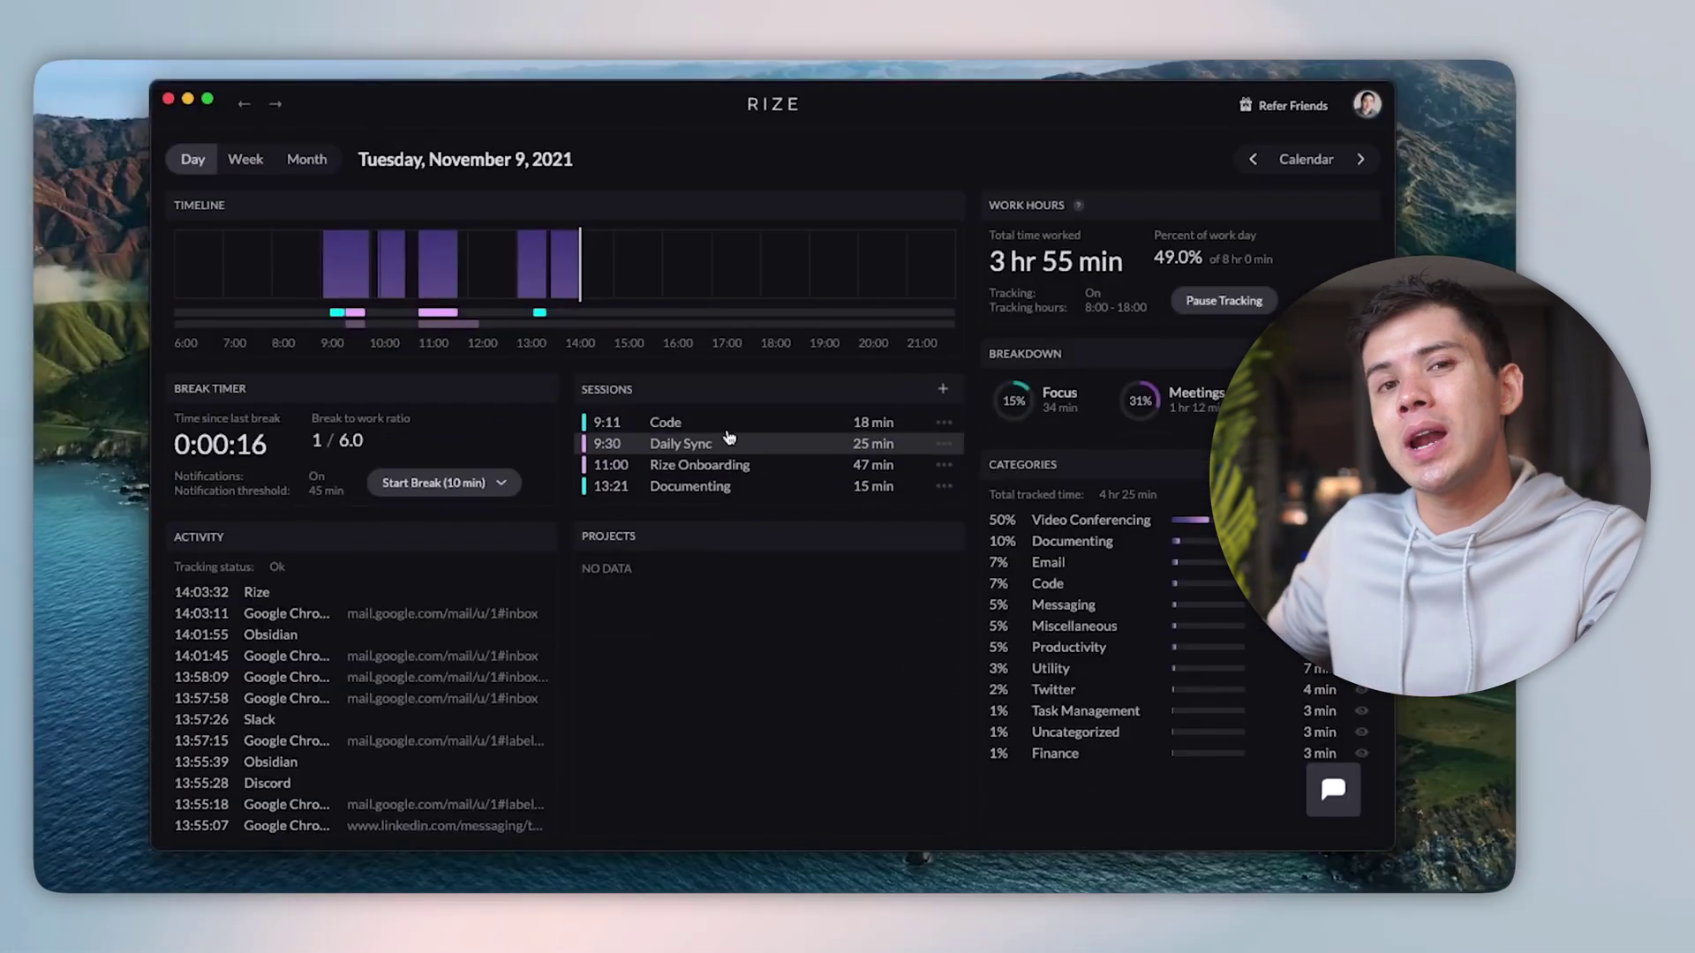
{"action": "left_click", "coordinate": [727, 431]}
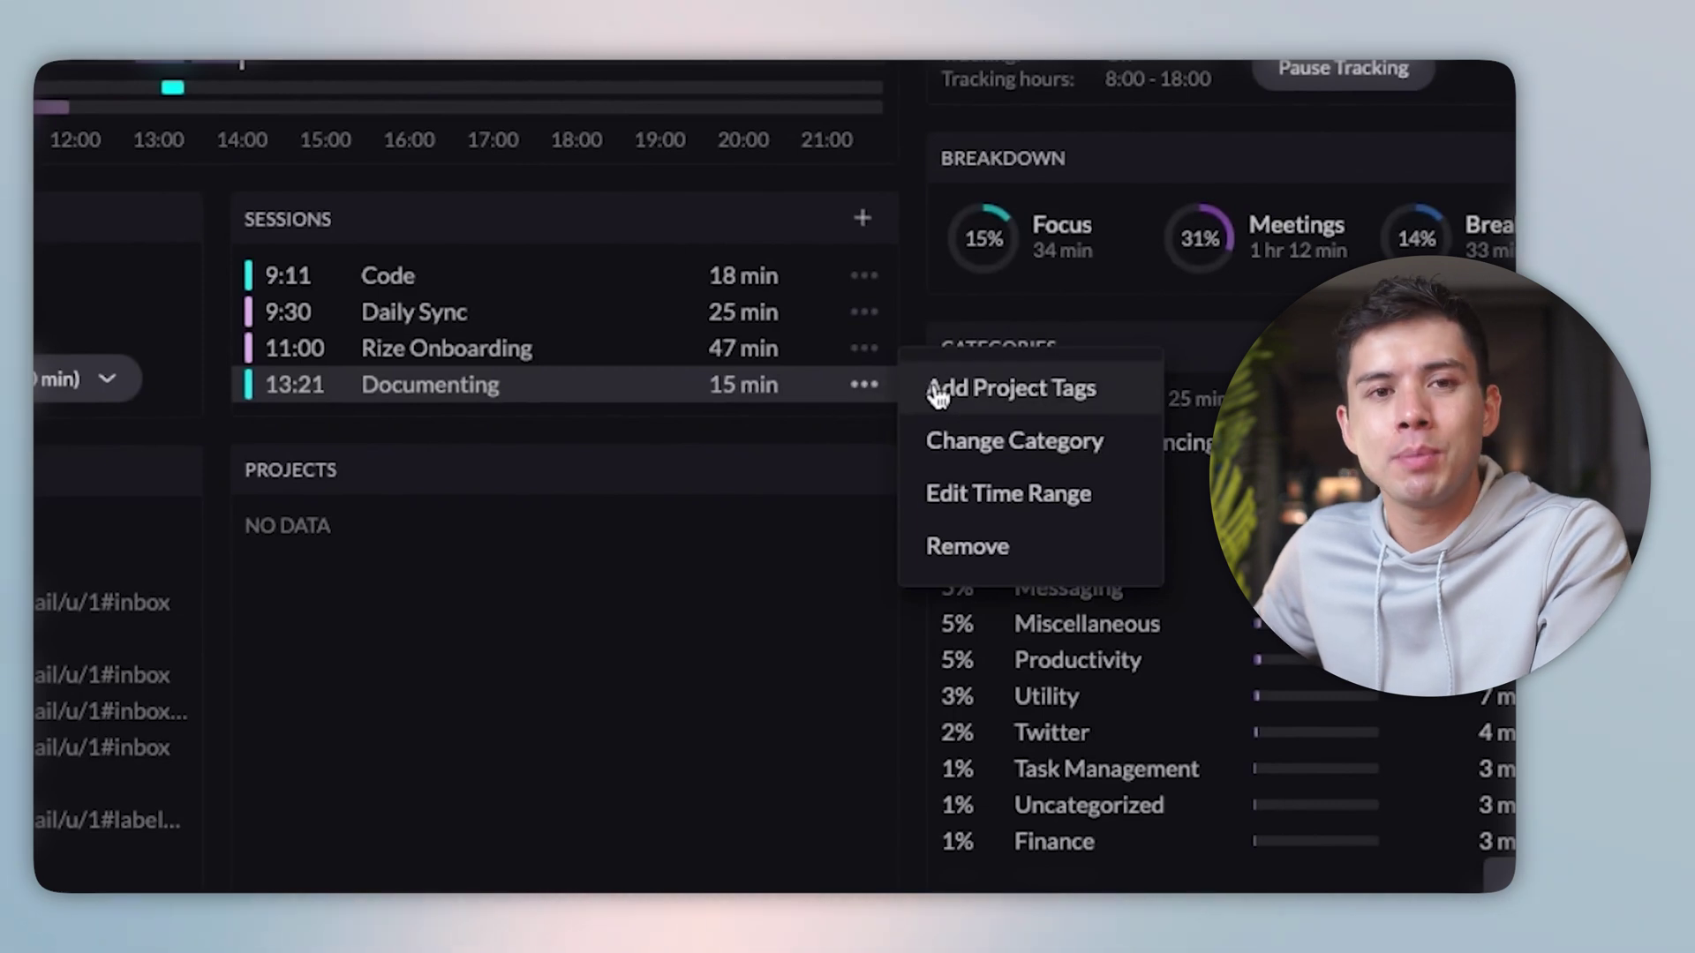
Step: Begin adding a project tag to the 13:21 Documenting session
{"action": "left_click", "coordinate": [937, 393]}
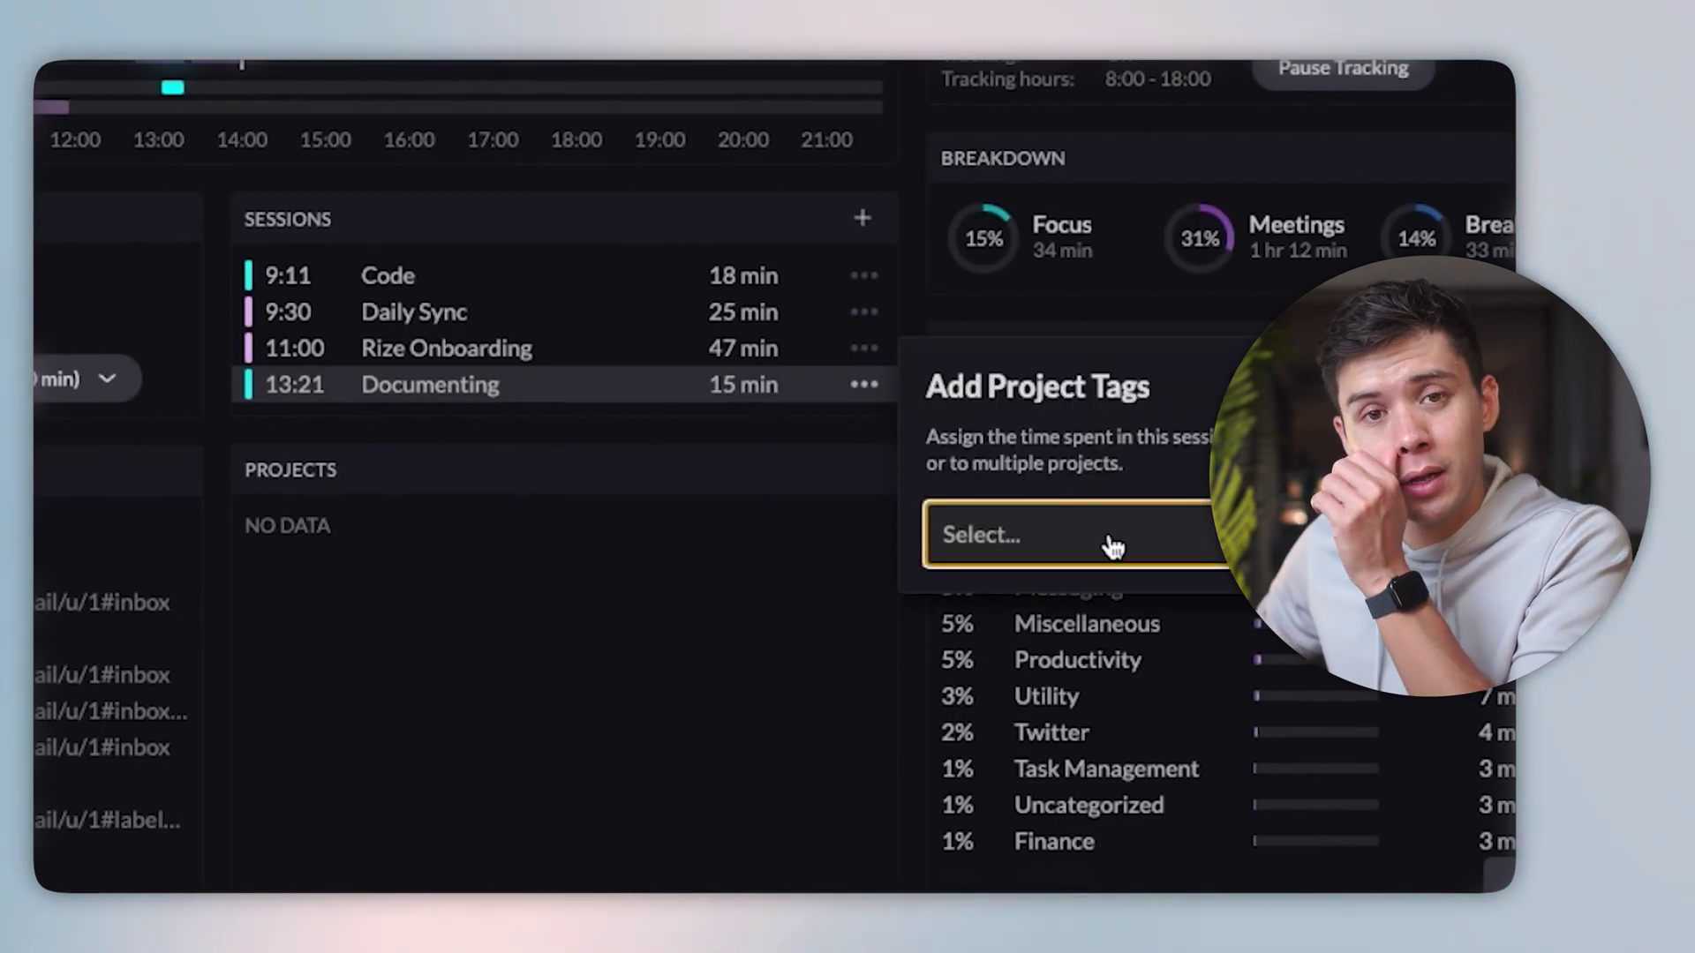